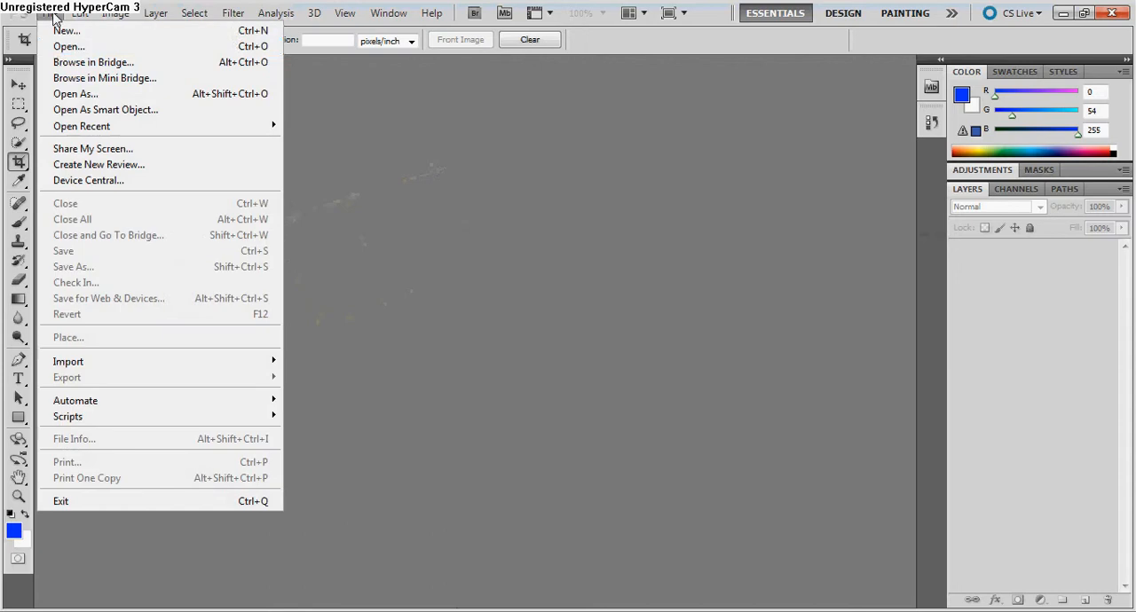
Open the Google_Earth_Snapshot image from the Terrain_1 folder inside Standard Assets > objects.
left_click(58, 48)
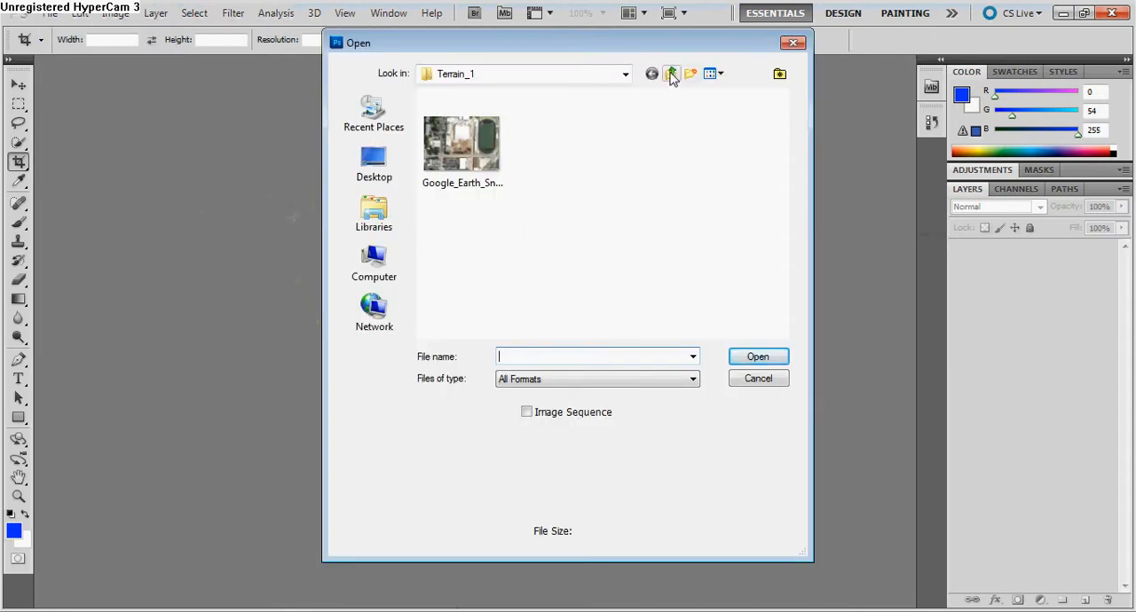
left_click(626, 75)
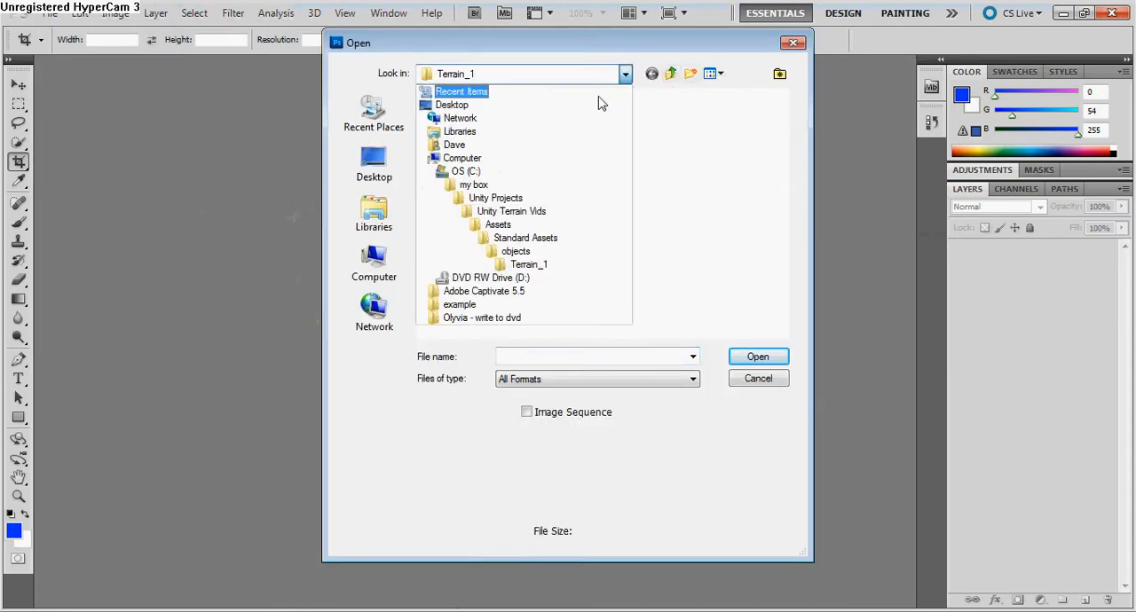
left_click(535, 239)
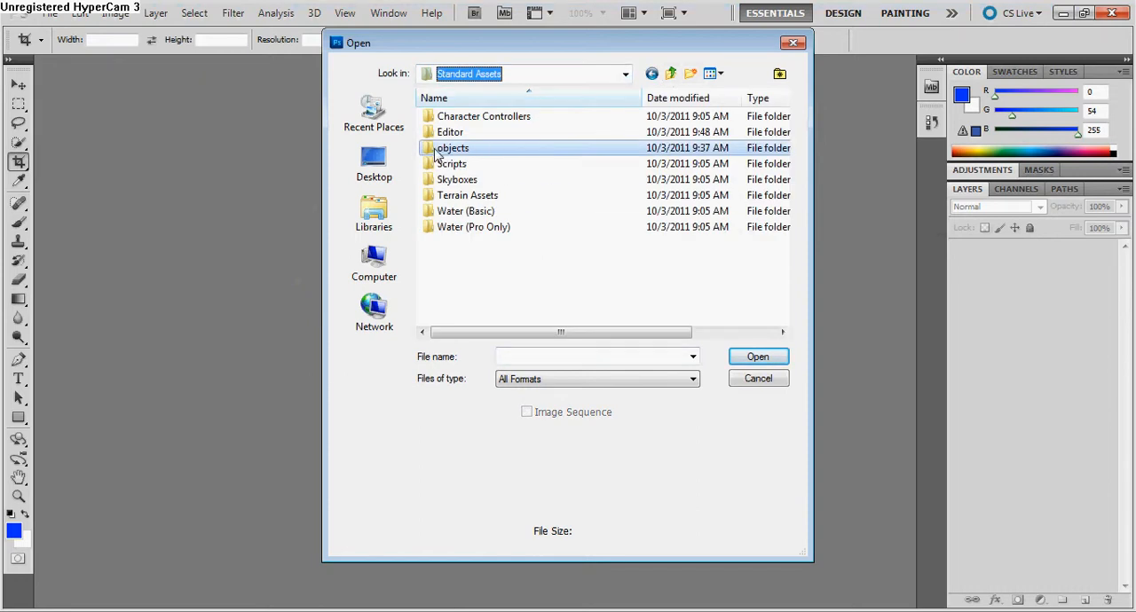
double_click(448, 148)
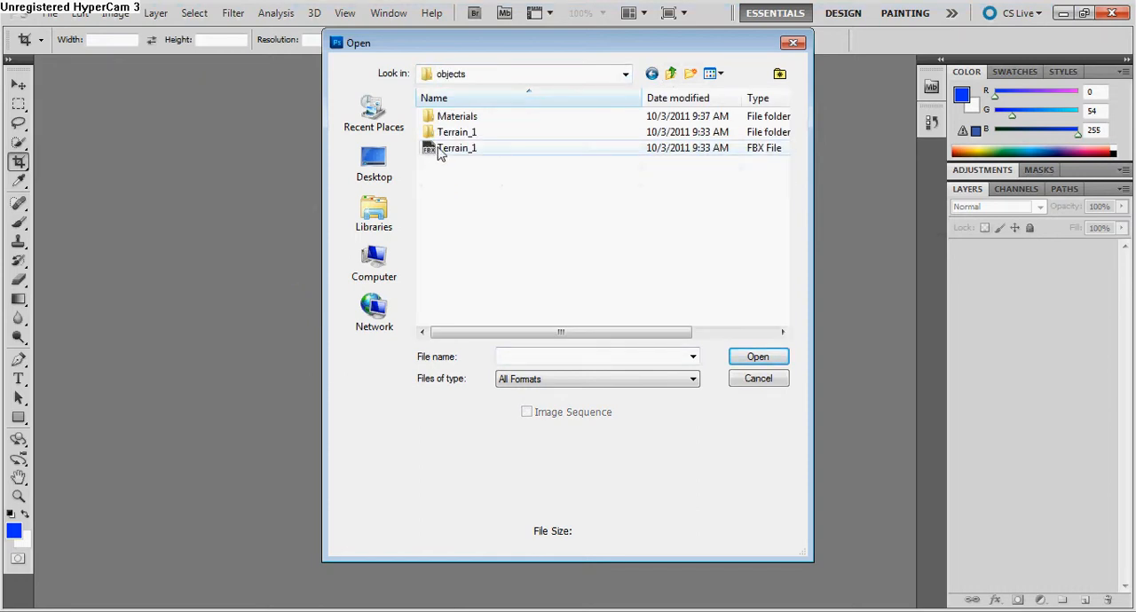
double_click(443, 133)
left_click(460, 155)
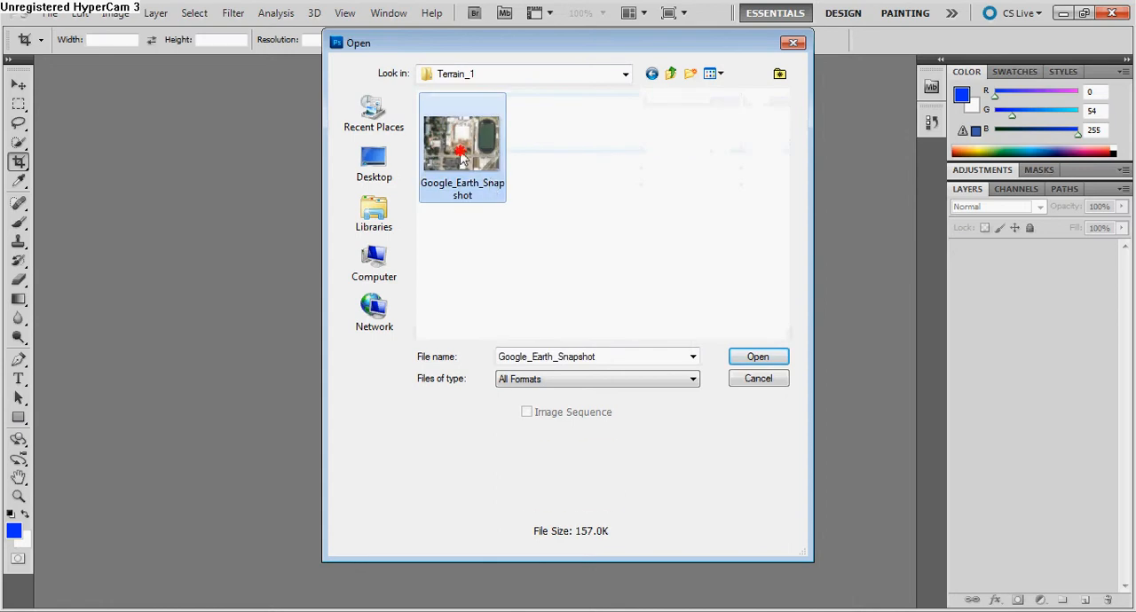
left_click(757, 356)
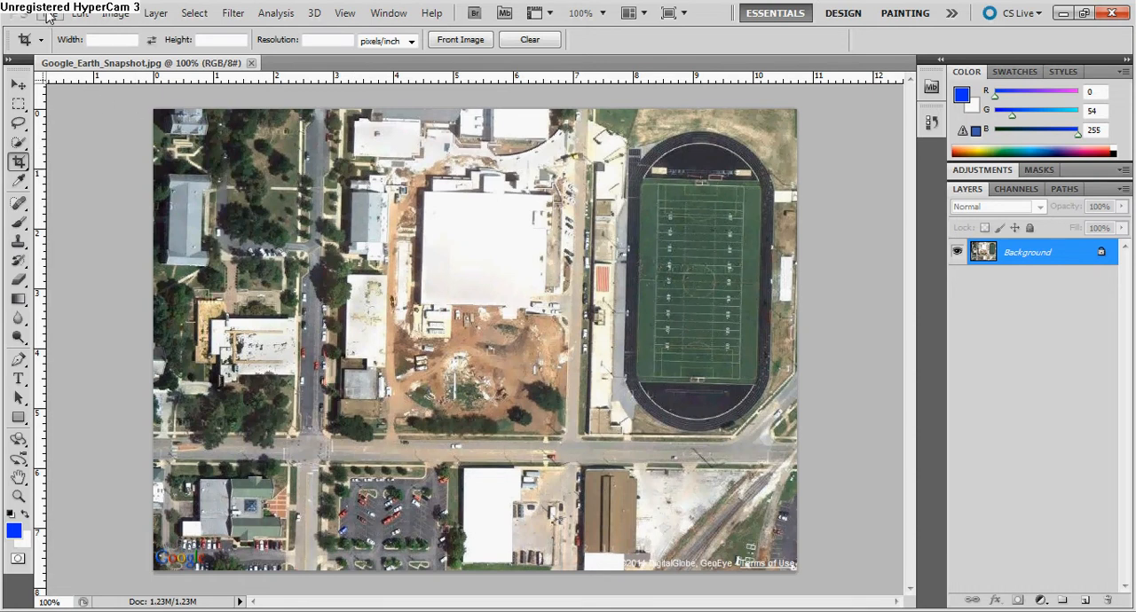
Flip the image canvas horizontally and vertically.
left_click(117, 15)
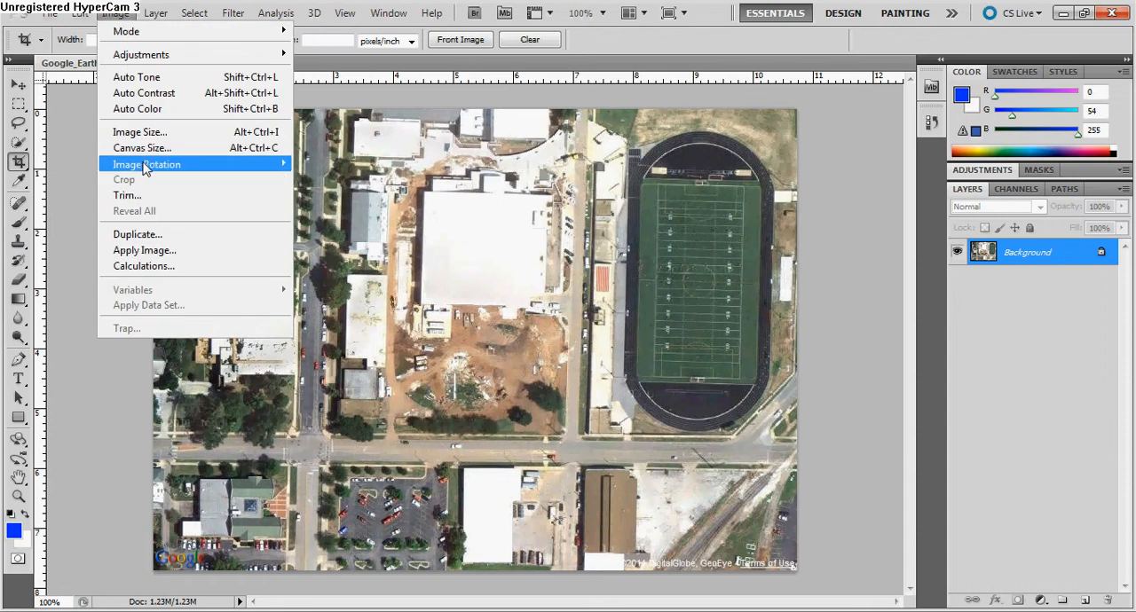
mouse_move(144, 165)
left_click(354, 234)
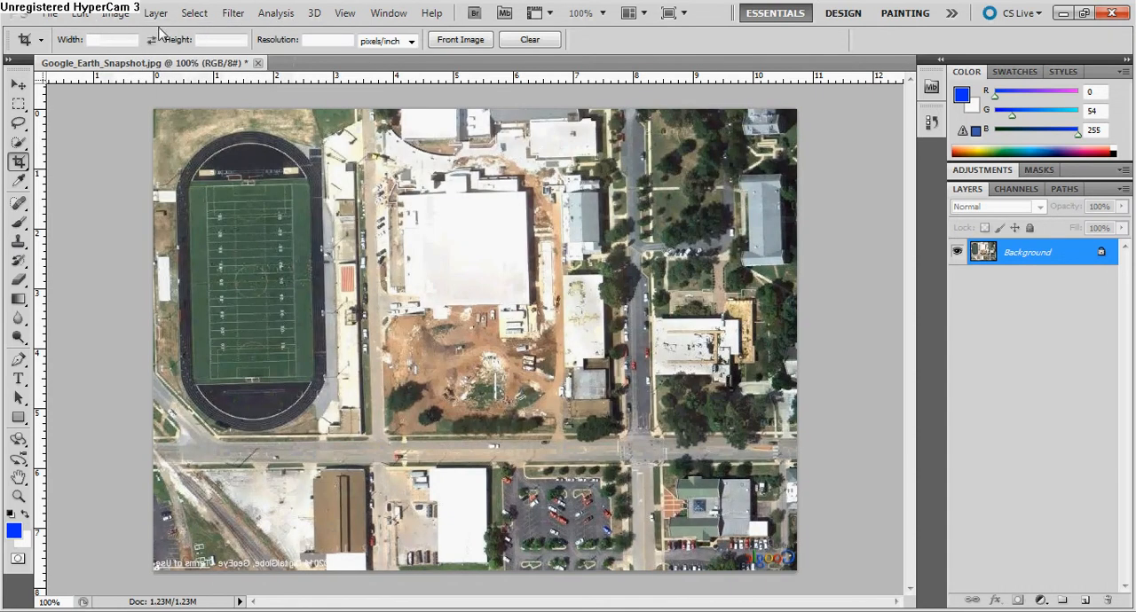
left_click(124, 14)
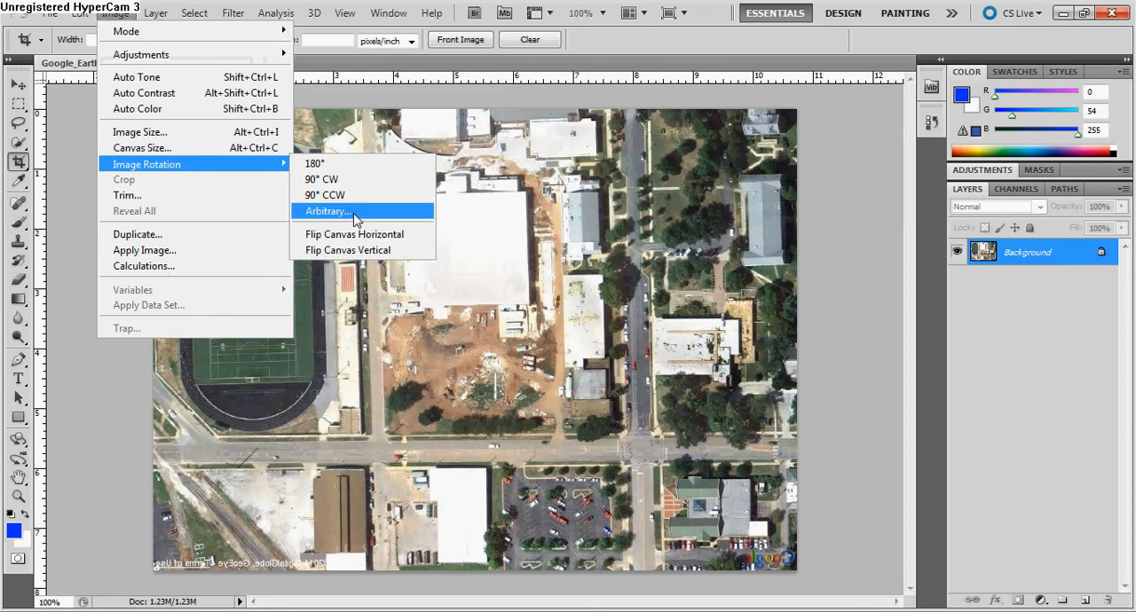
left_click(339, 254)
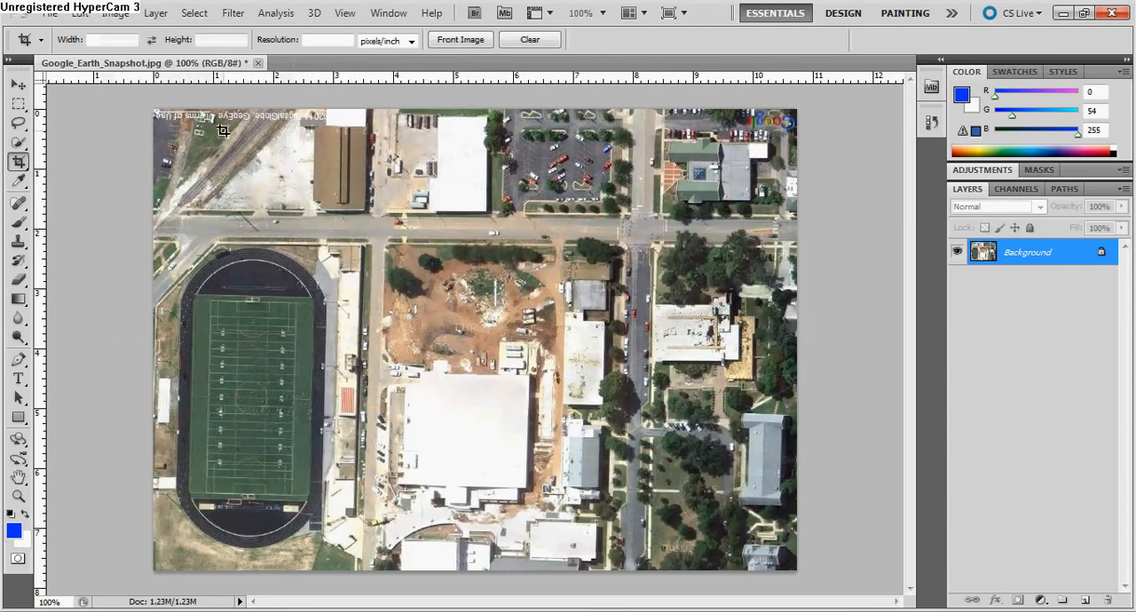
Save the flipped image as a JPEG named Google_Earth_Snapshot-splat in the Terrain_1 folder.
left_click(55, 16)
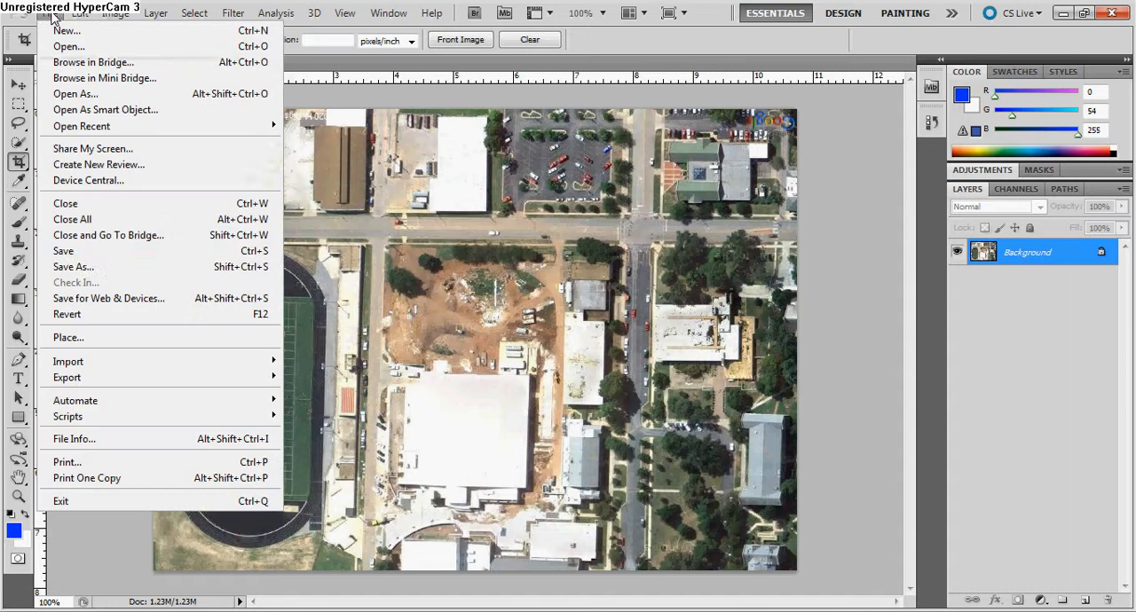
left_click(86, 266)
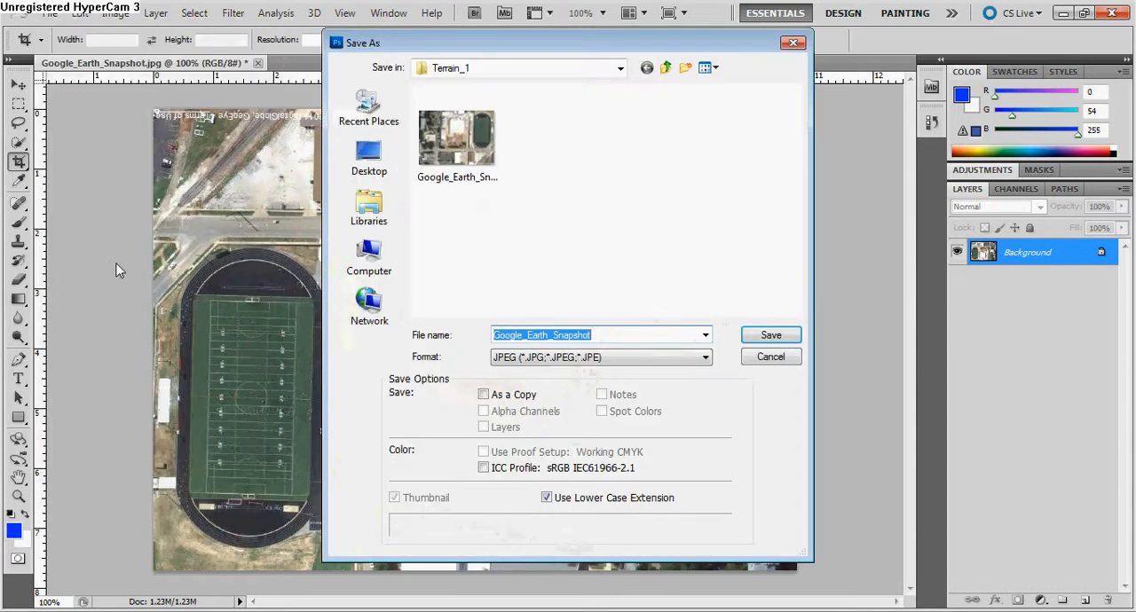
left_click(603, 335)
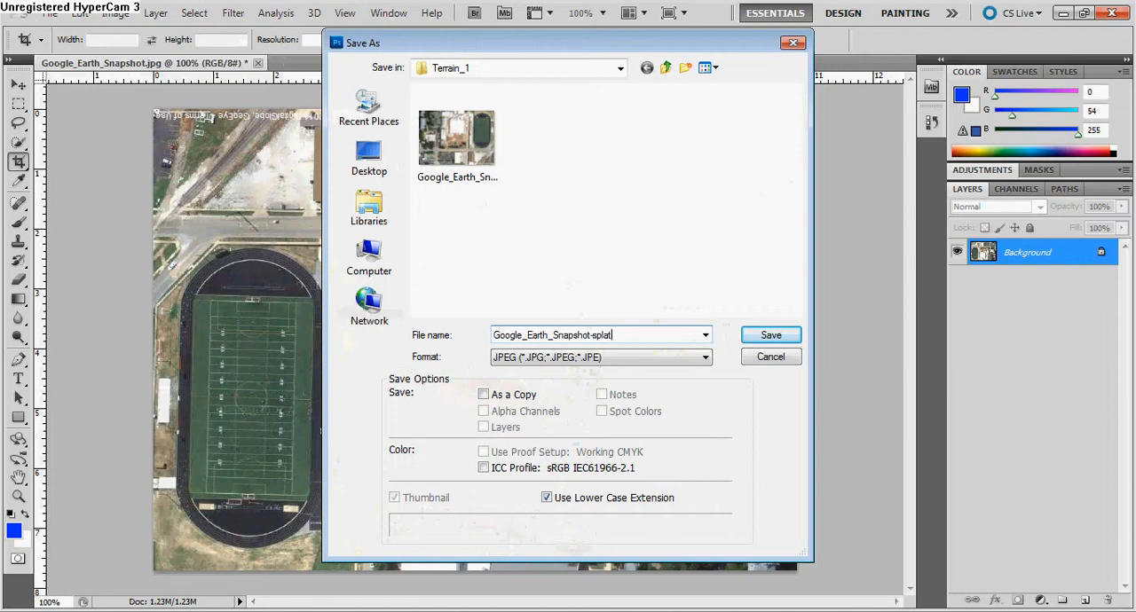
left_click(763, 335)
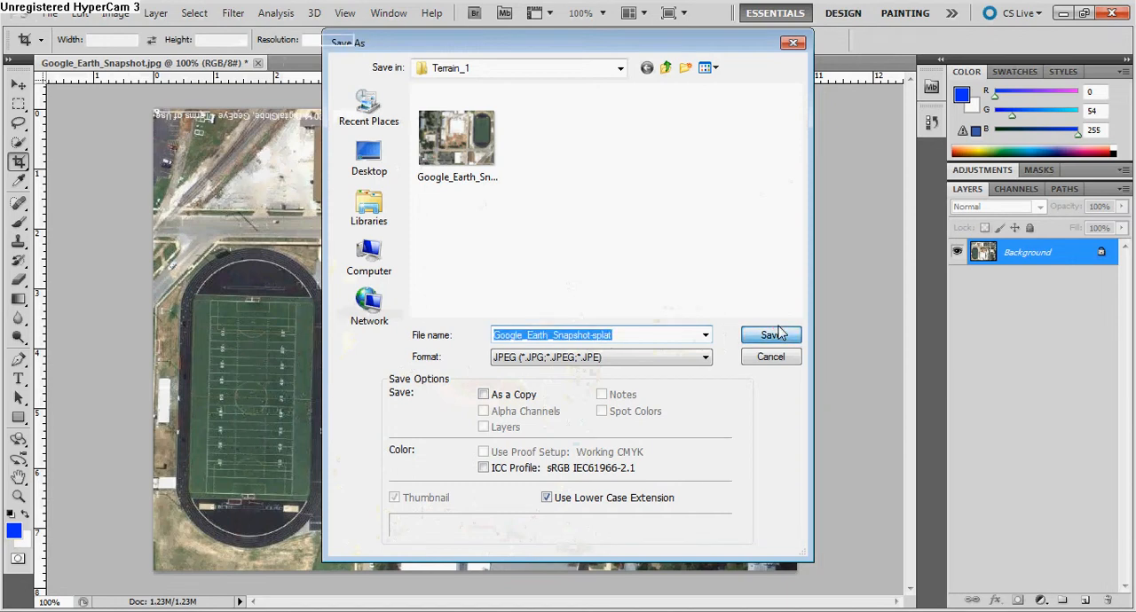
left_click(629, 226)
key("c")
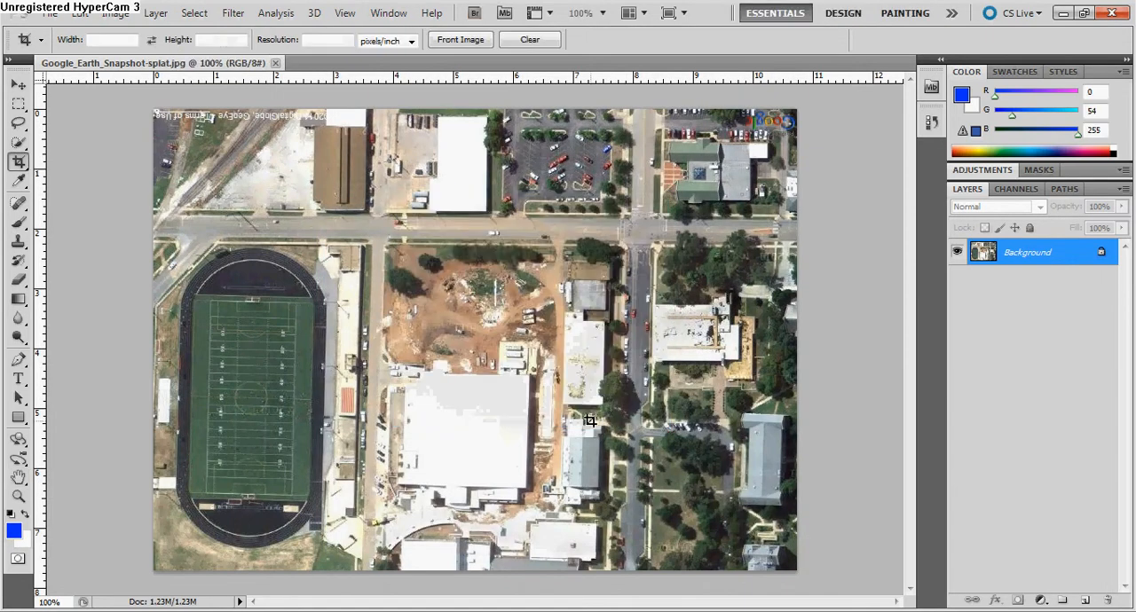
Switch to Unity and expand the objects and Terrain_1 folders in the project assets.
left_click(251, 610)
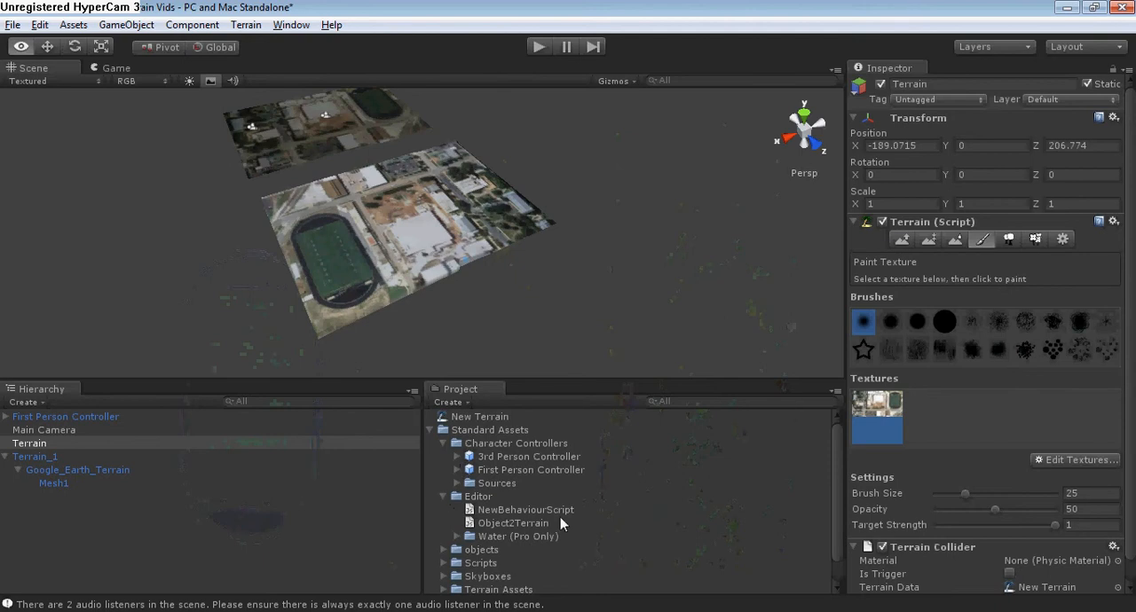
left_click(444, 550)
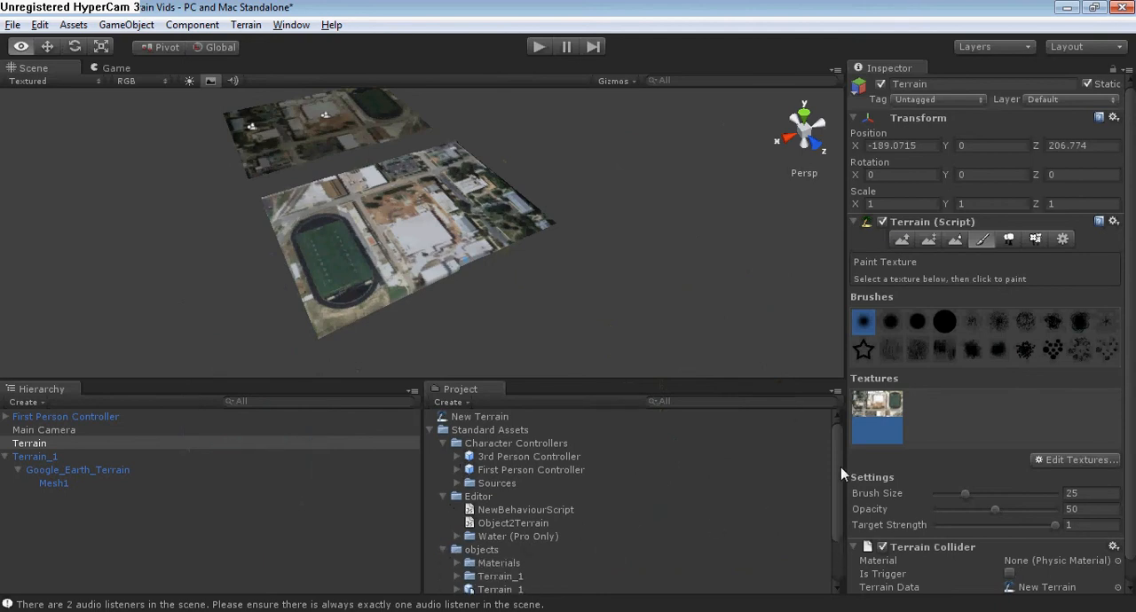
left_click_drag(836, 467, 832, 508)
left_click(458, 510)
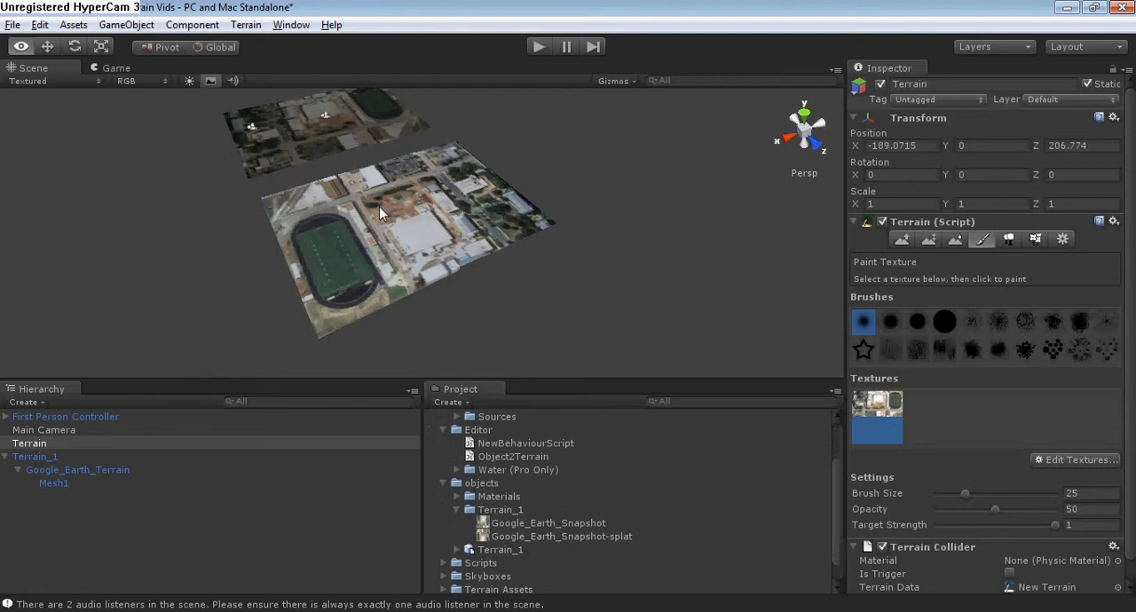
Replace the terrain texture's splat image with Google_Earth_Snapshot-splat and check its orientation on the terrain.
left_click(1066, 468)
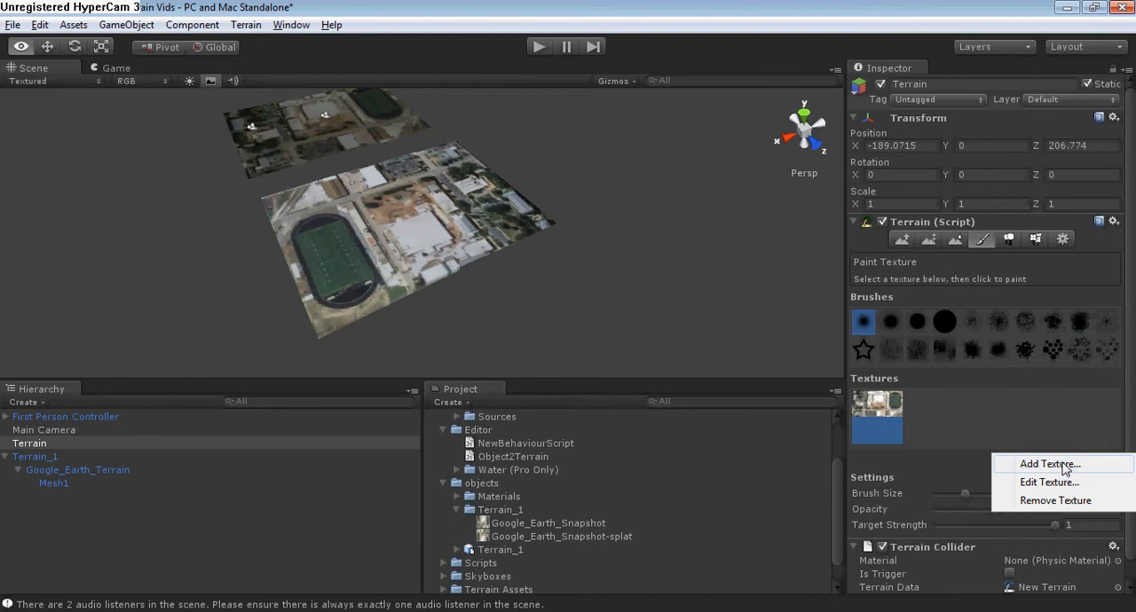
left_click(1044, 483)
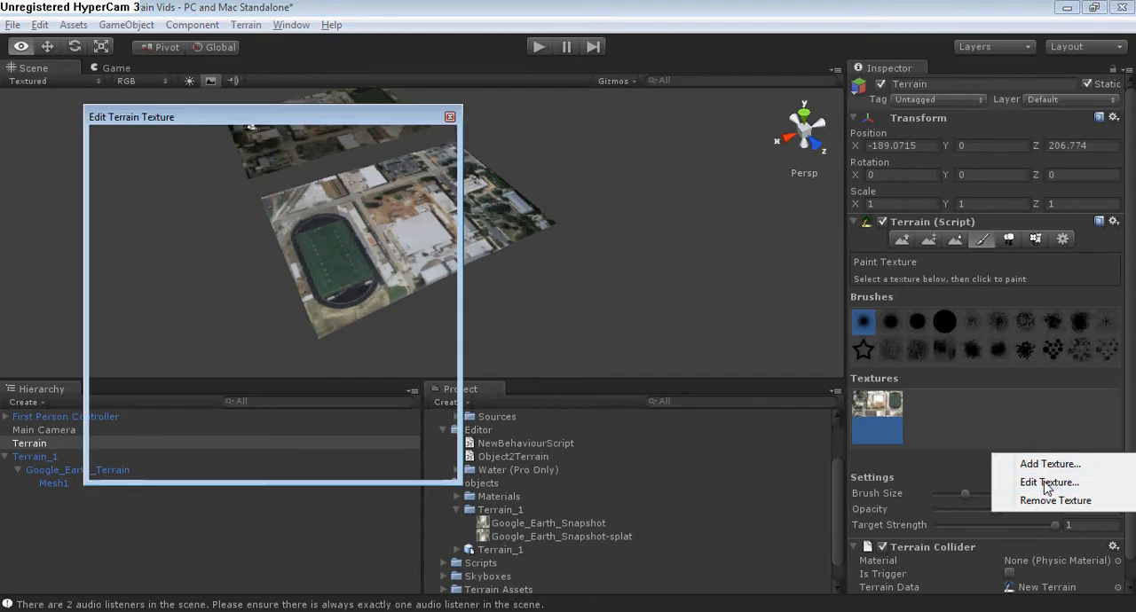
left_click(420, 157)
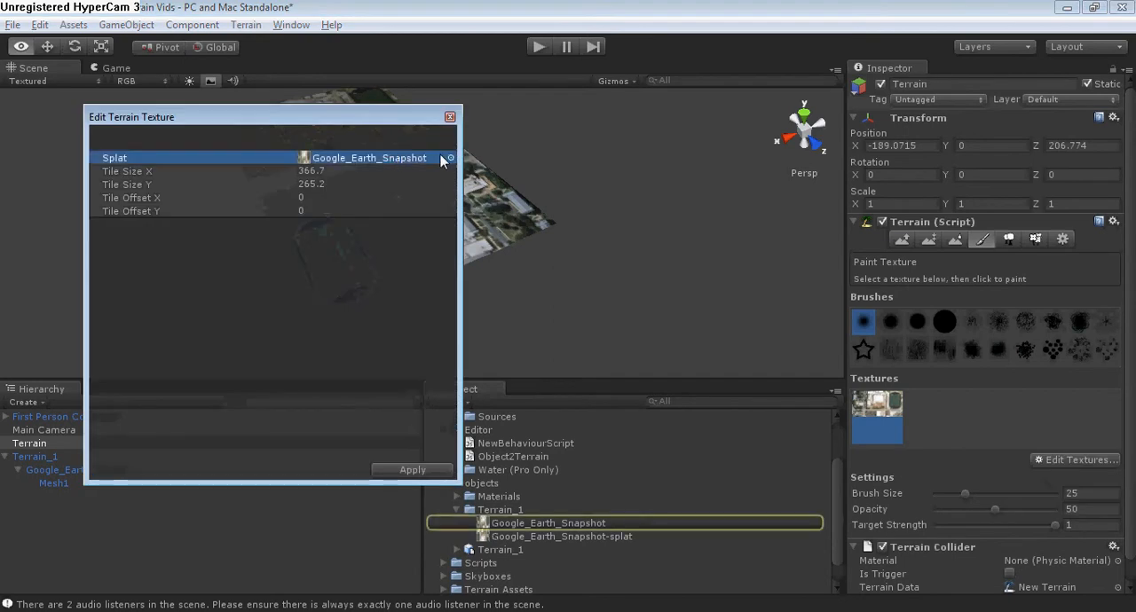
left_click_drag(499, 539, 344, 155)
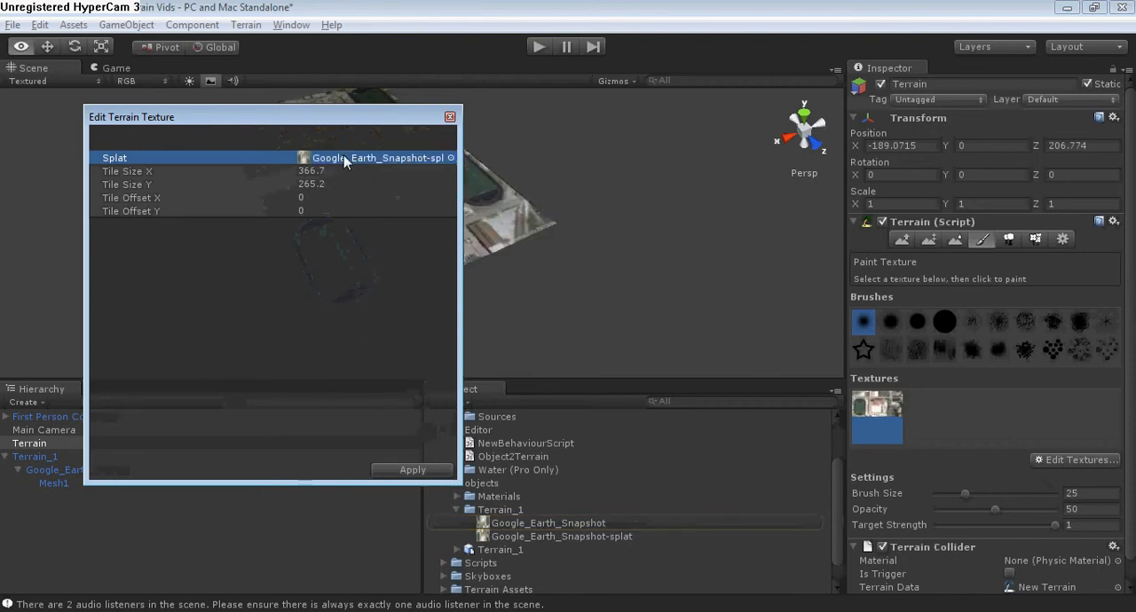
left_click(449, 118)
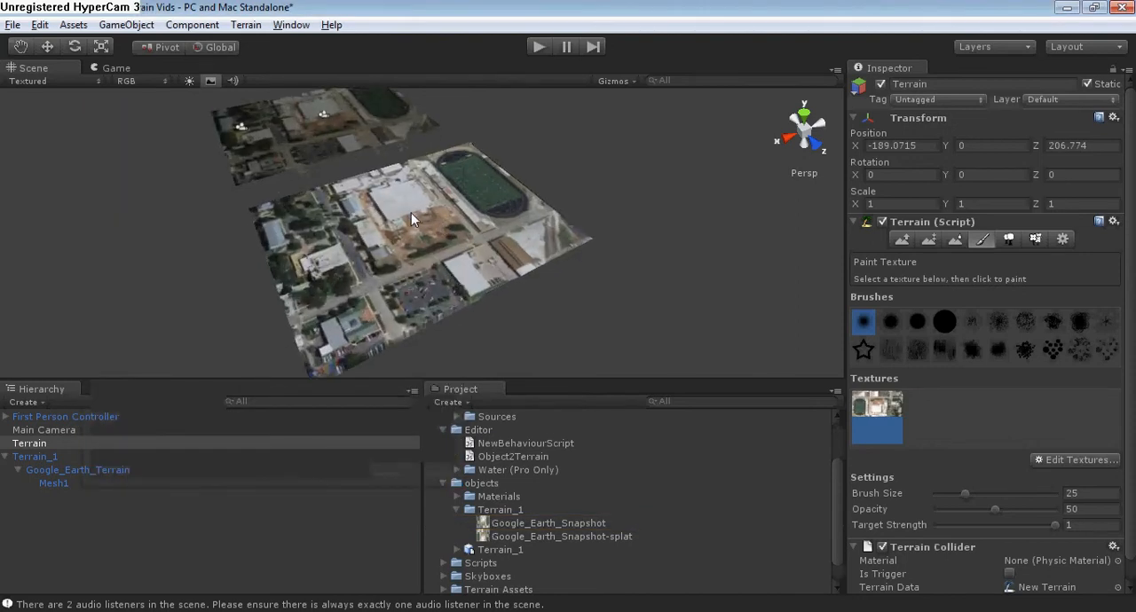
middle_click_drag(410, 212, 448, 204)
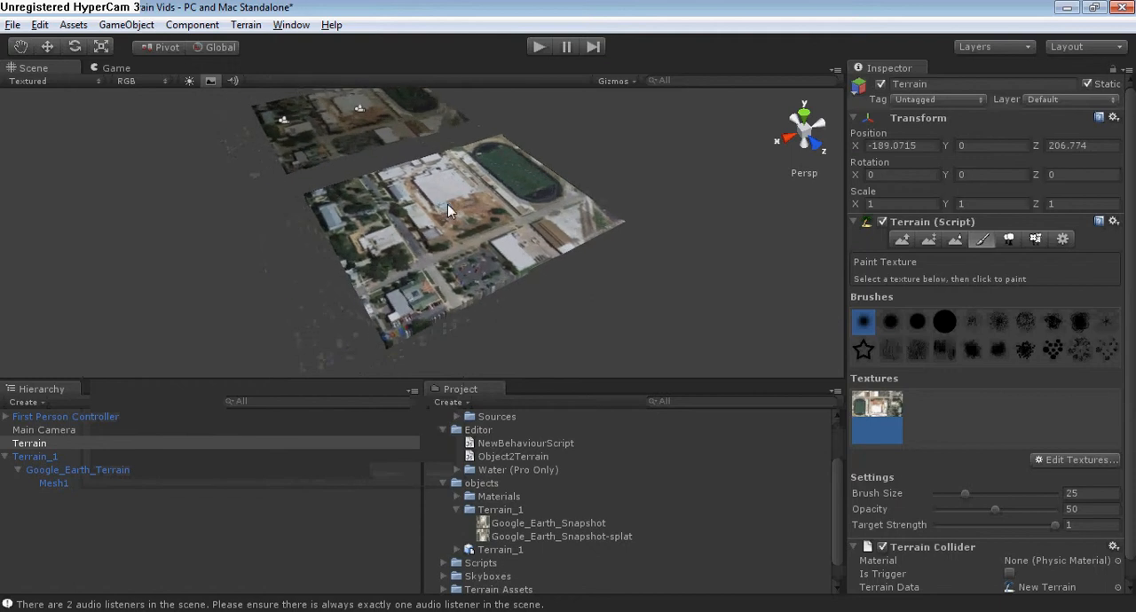
right_click_drag(451, 211, 363, 232)
middle_click_drag(586, 231, 441, 257)
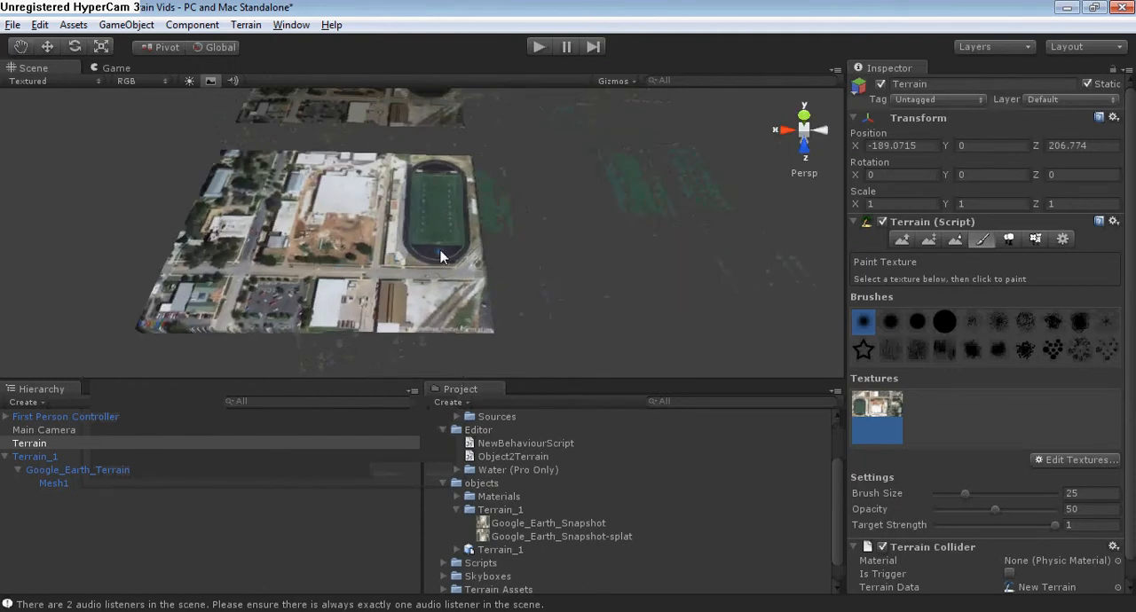
right_click_drag(441, 252, 422, 169)
middle_click_drag(406, 301, 397, 234)
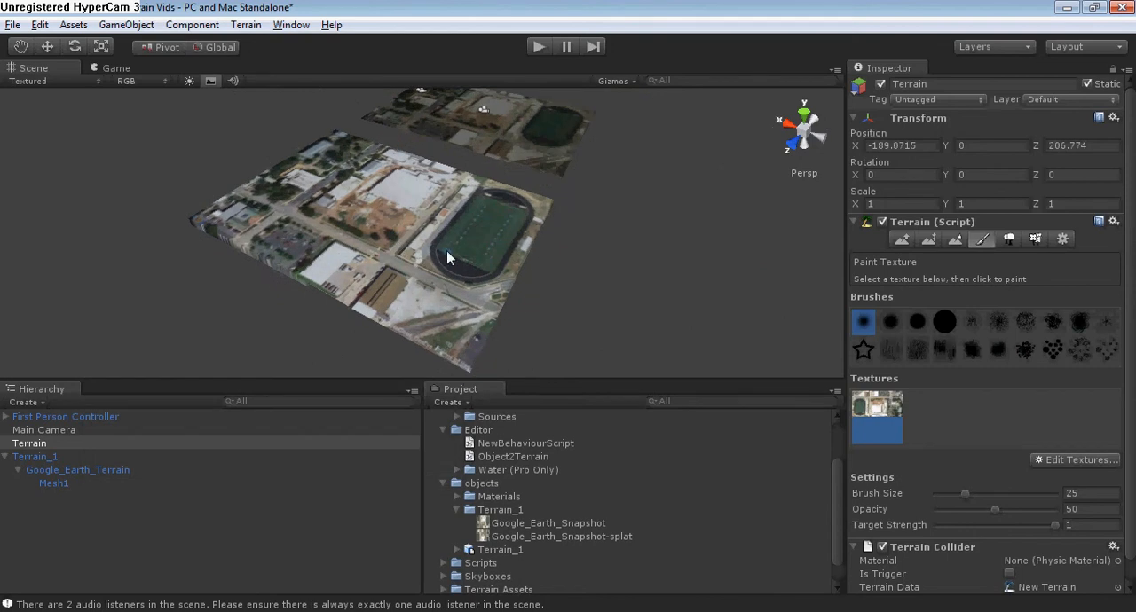
key("alt+Tab")
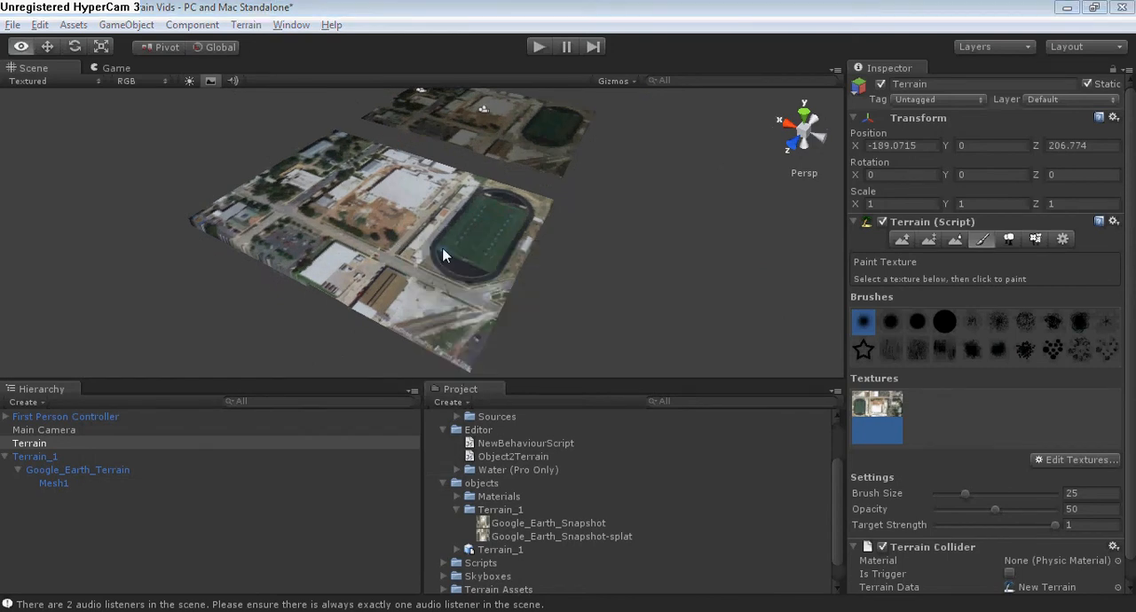
key("alt+Tab")
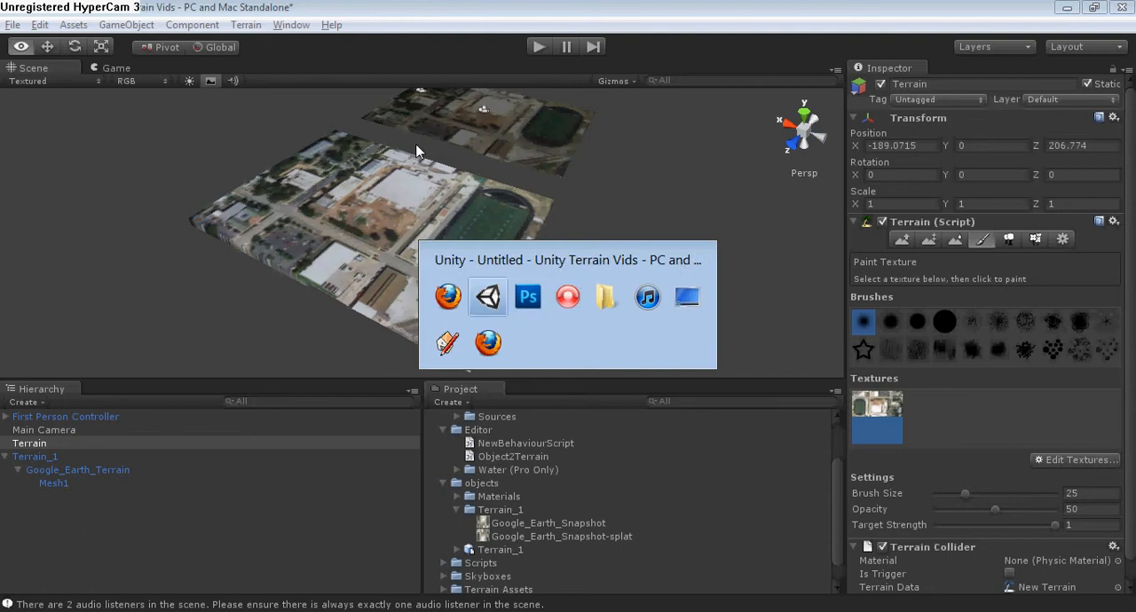
key("alt+Tab")
key("alt+Tab")
key("alt+Tab")
key("alt+Tab")
key("alt+Tab")
key("alt+Tab")
key("alt+Tab")
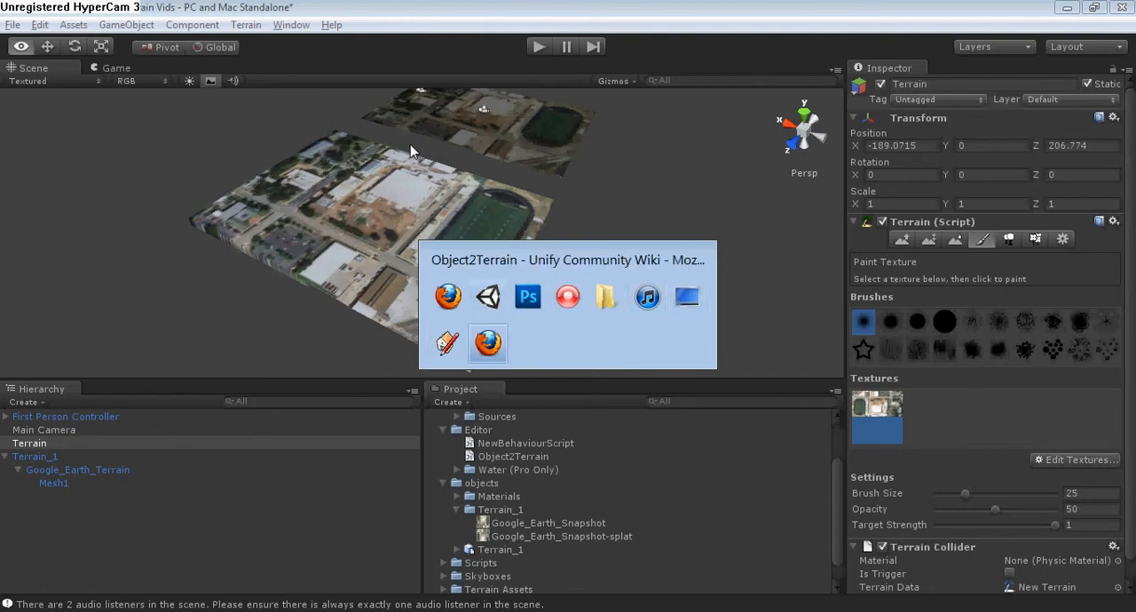
left_click(568, 10)
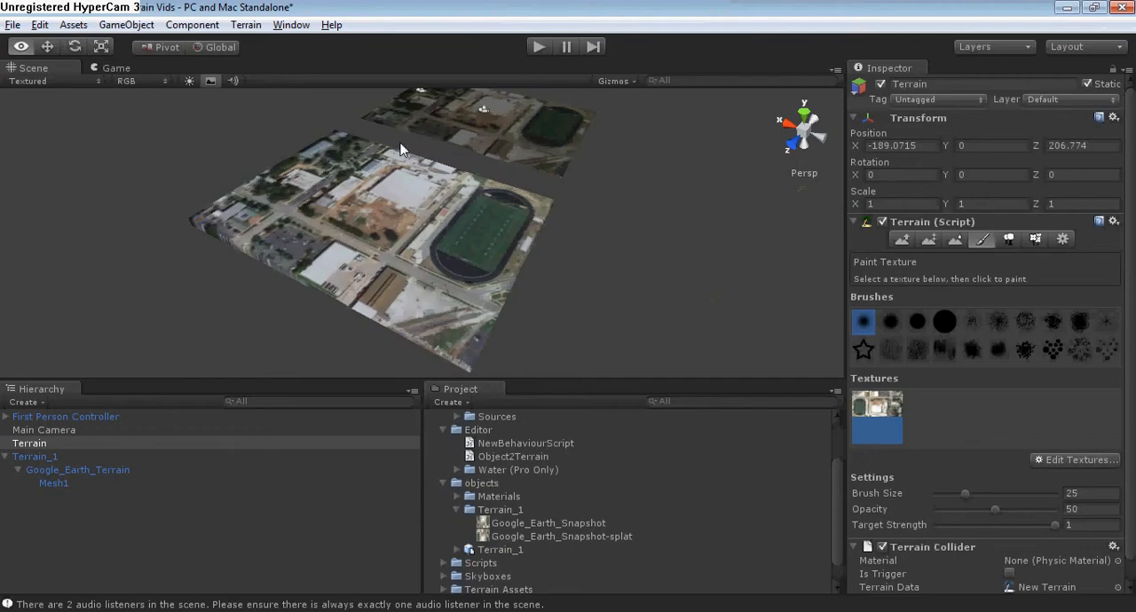
Import the TerrainAssets Unity package from the Desktop with all its items.
scroll(393, 139, "down", 2)
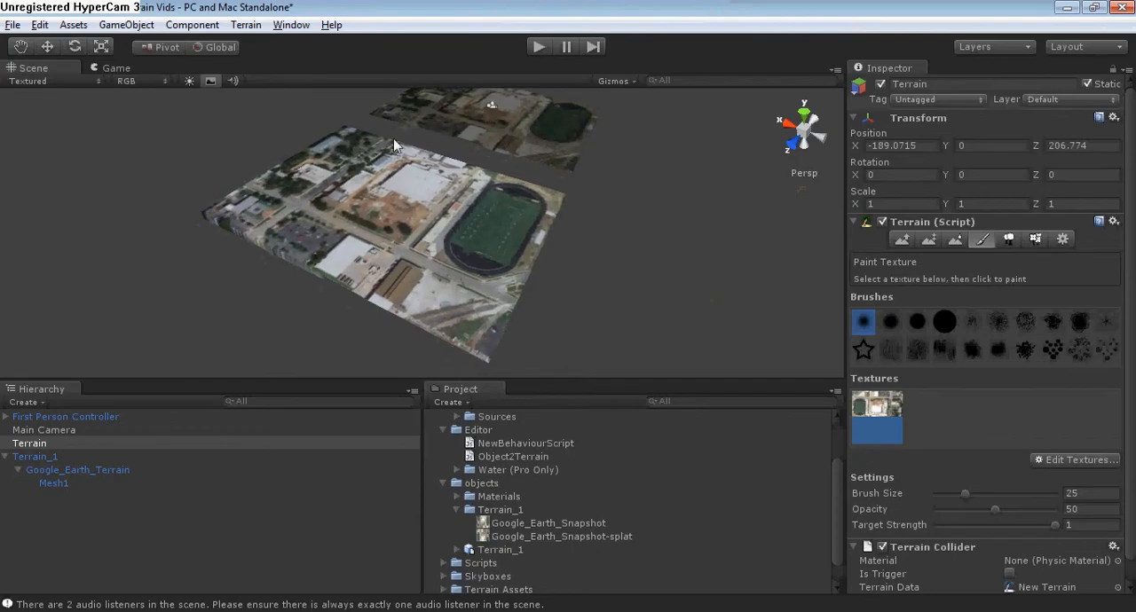
left_click(75, 26)
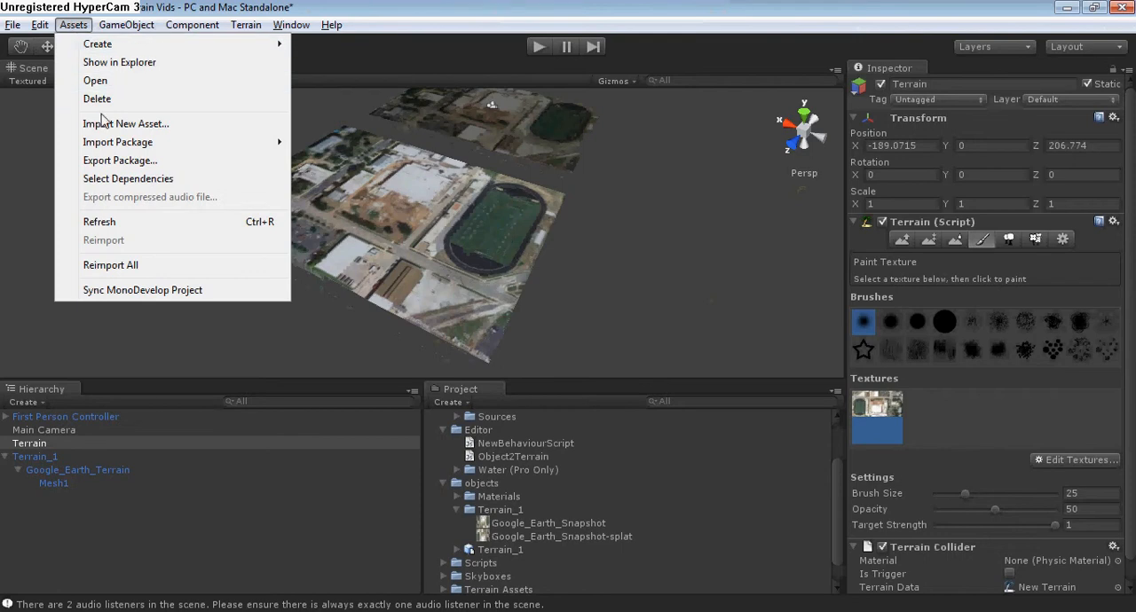
mouse_move(107, 147)
left_click(319, 142)
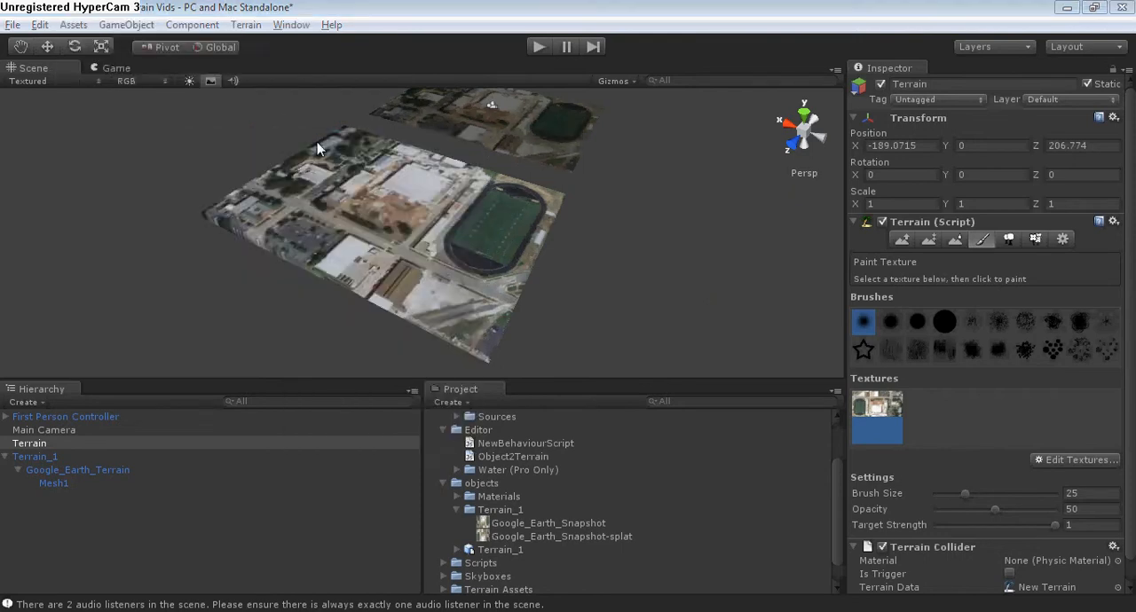
left_click(60, 147)
left_click(279, 203)
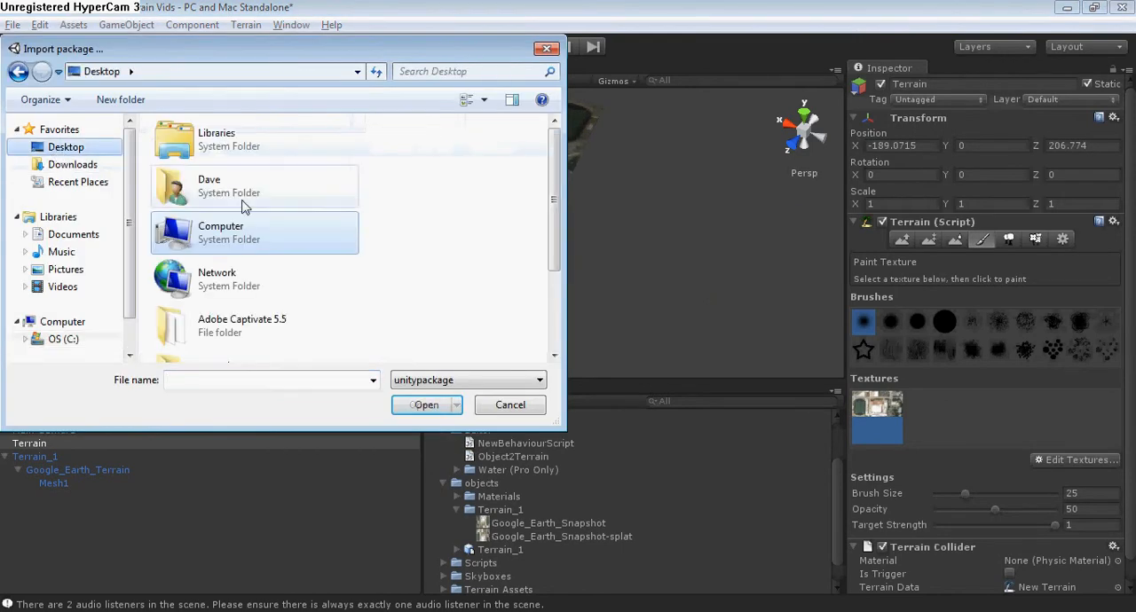
left_click_drag(553, 178, 571, 246)
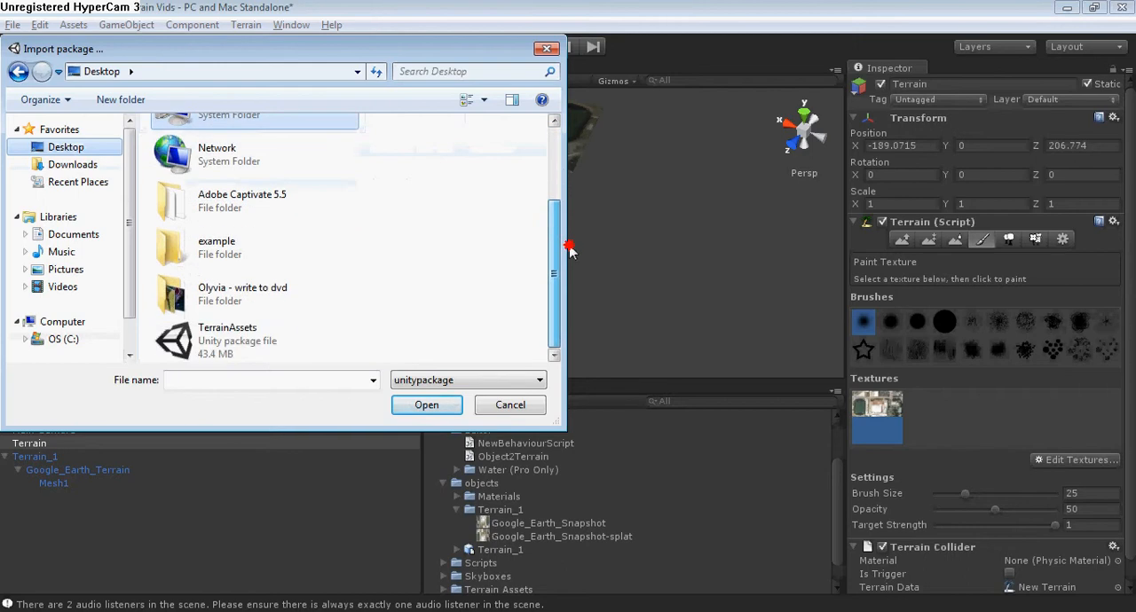
left_click(238, 345)
left_click(422, 405)
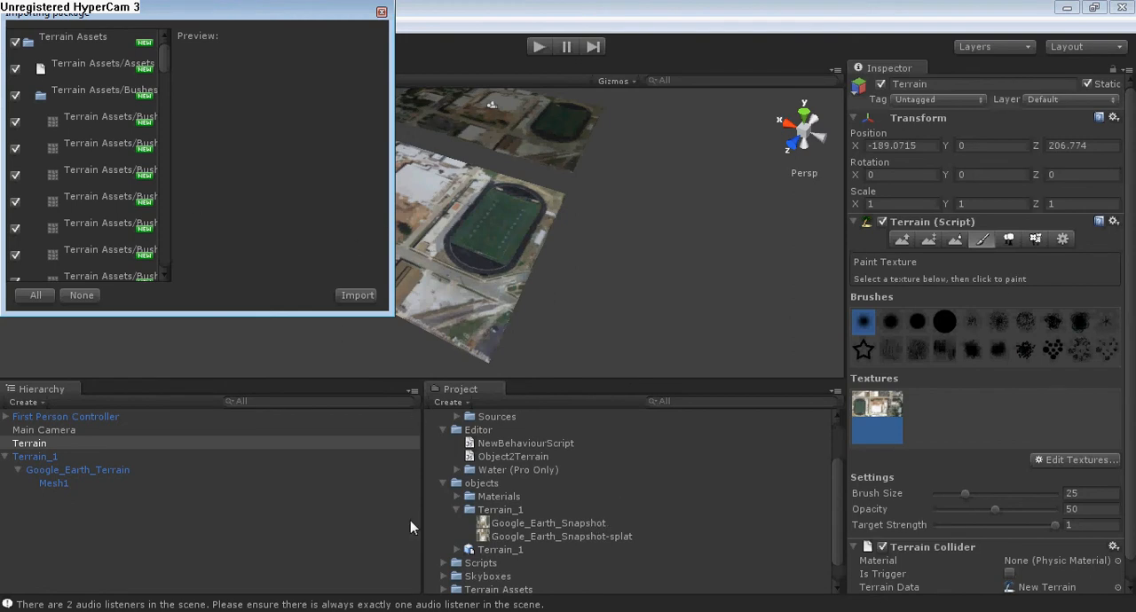
left_click(355, 296)
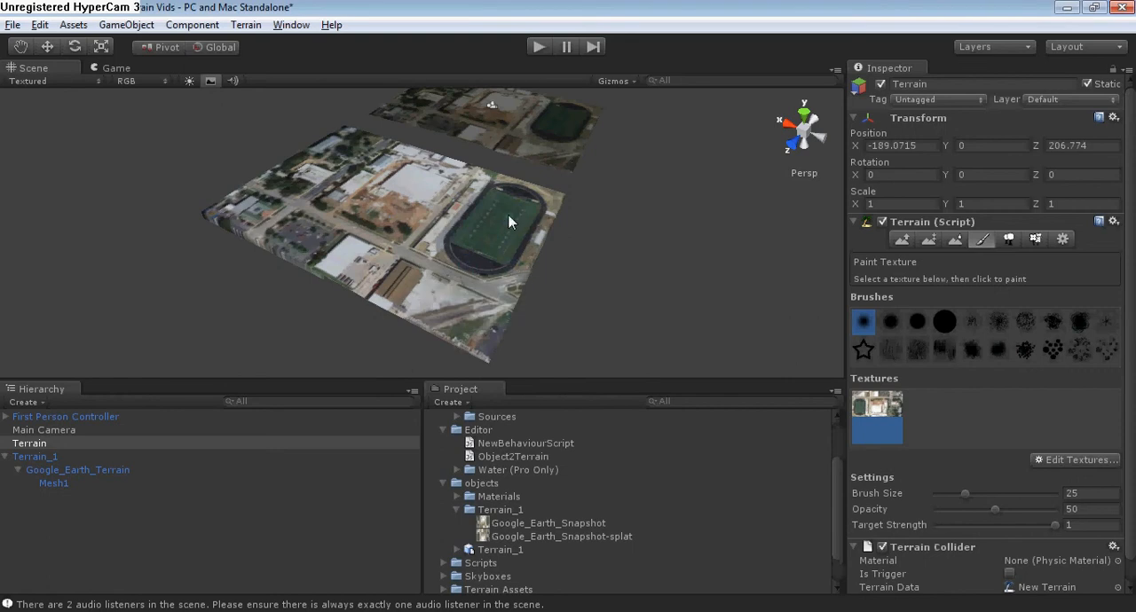
Add the Willow game object to the terrain's list of placeable trees.
middle_click_drag(495, 236, 528, 250)
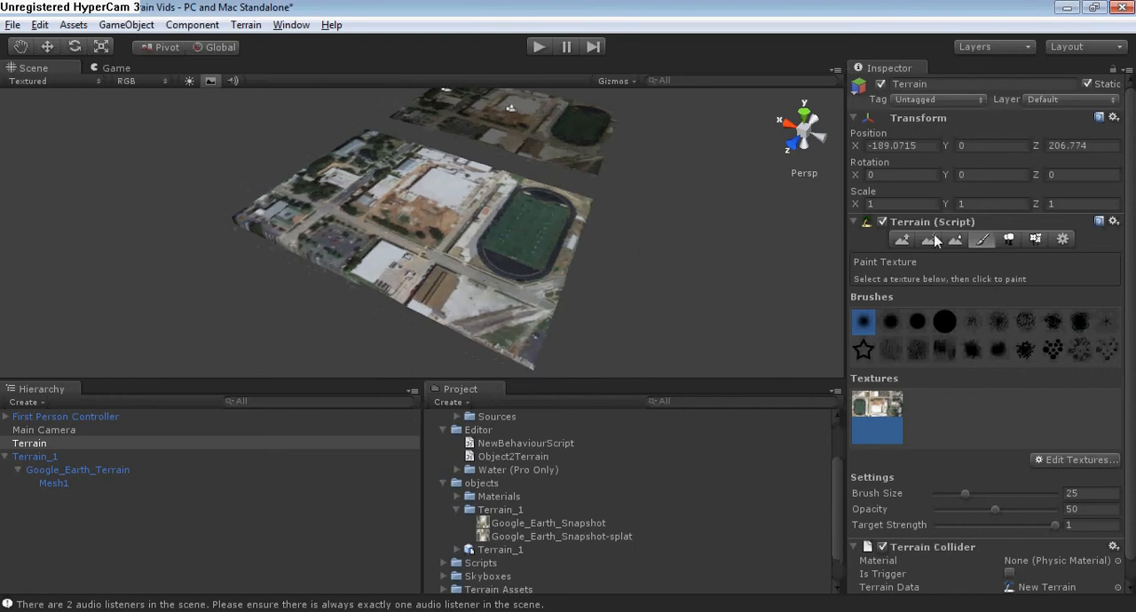
left_click(1008, 239)
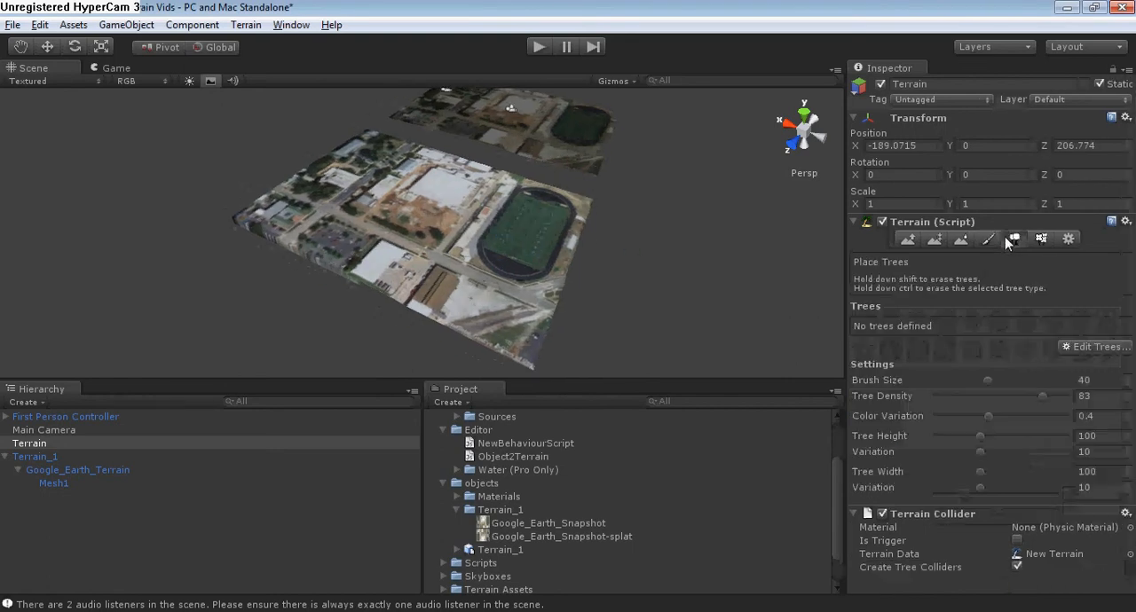
left_click(1109, 354)
left_click(976, 349)
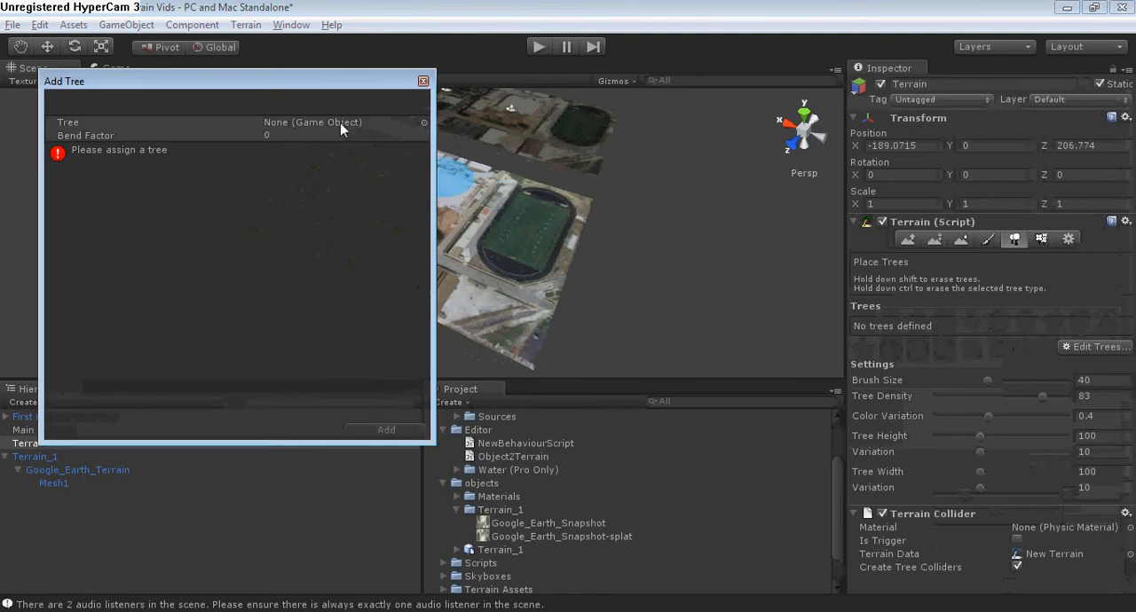
left_click(423, 123)
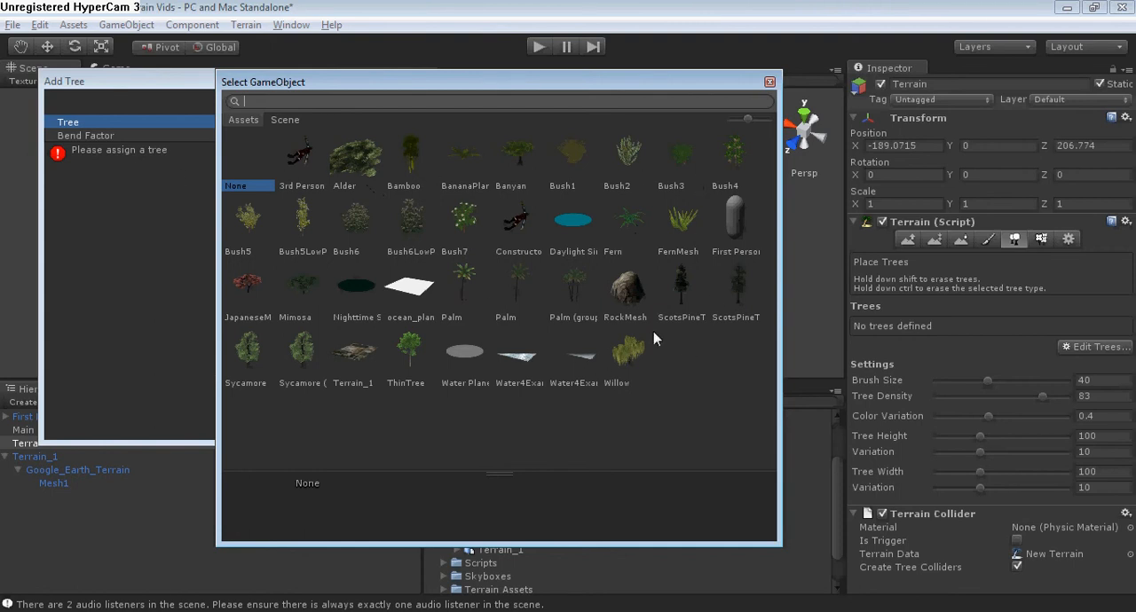
left_click(621, 358)
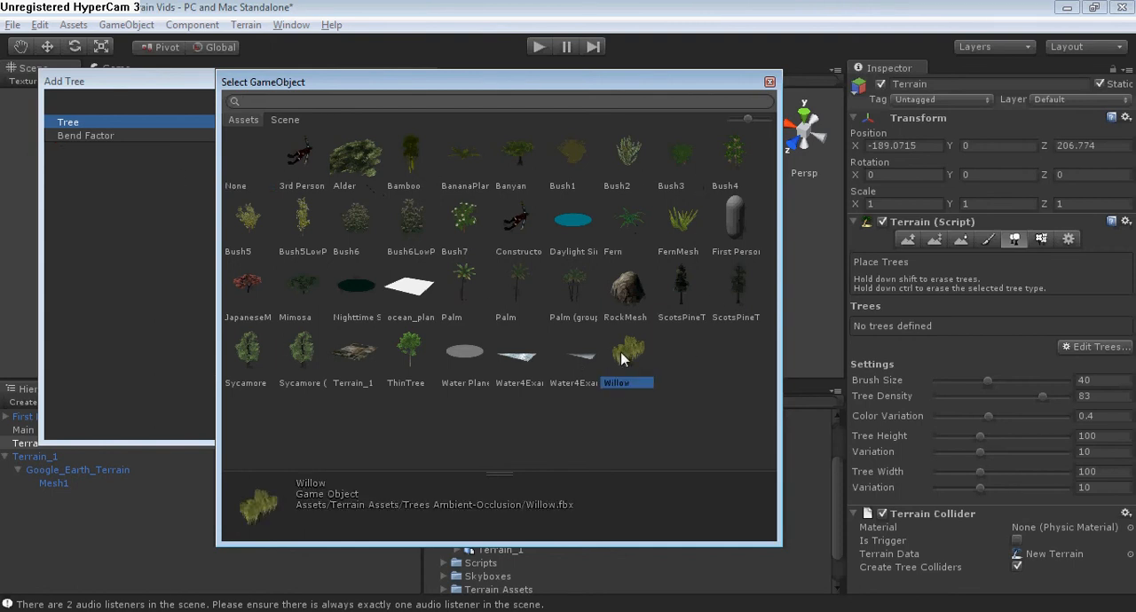
double_click(626, 349)
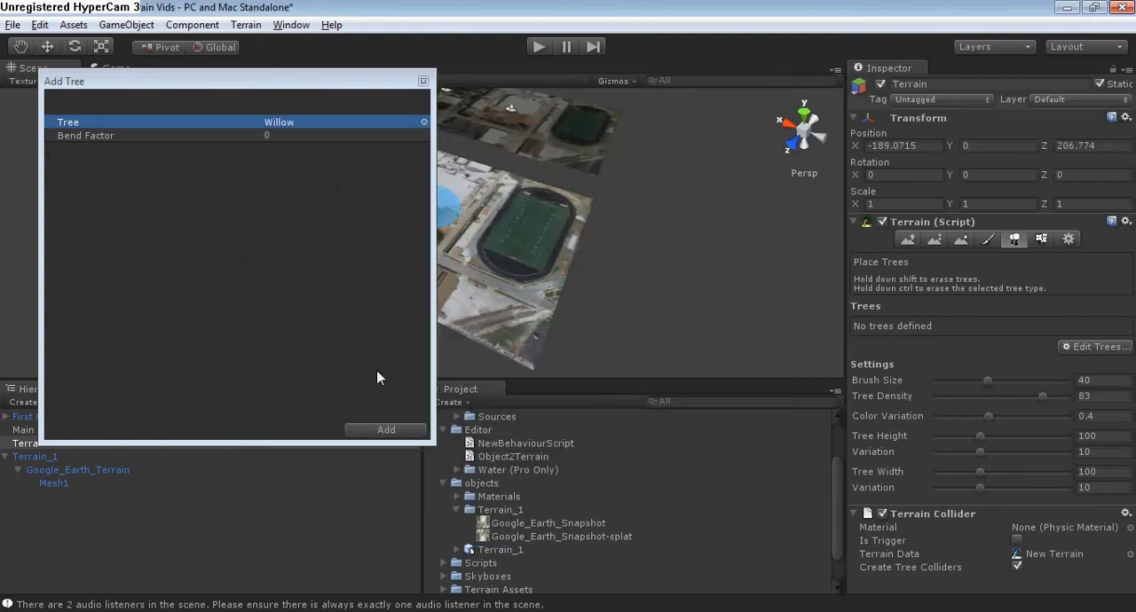
left_click(383, 432)
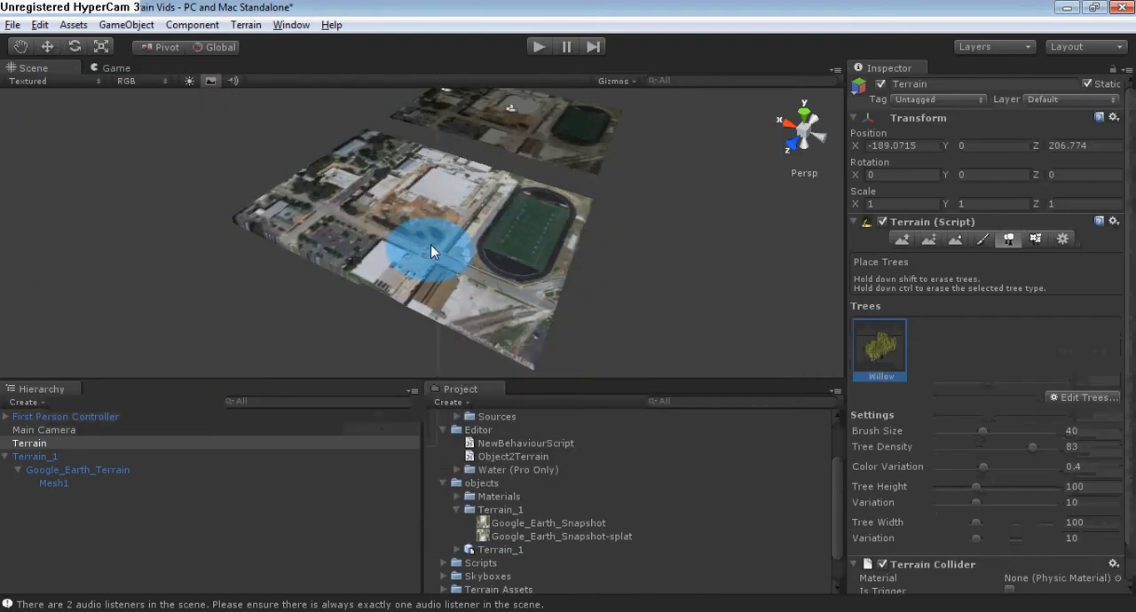
Place one willow on the dark tree patch at the corner of the dirt lot, using brush size 1 and tree density 100.
scroll(444, 240, "up", 5)
scroll(448, 225, "up", 5)
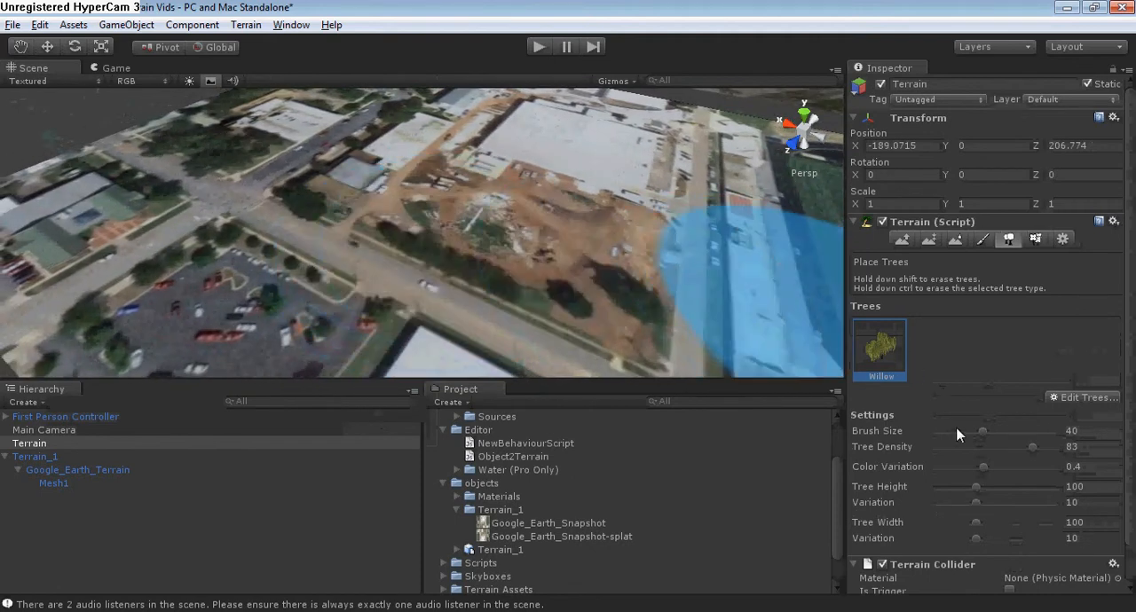
left_click_drag(983, 434, 922, 434)
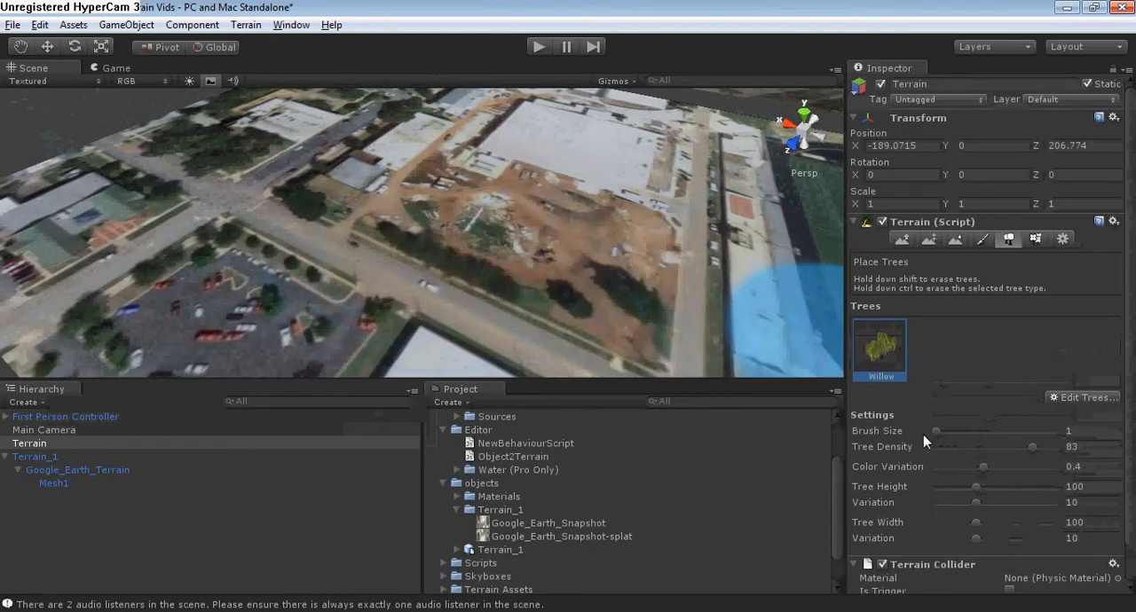
left_click_drag(1030, 447, 1065, 447)
scroll(380, 233, "up", 10)
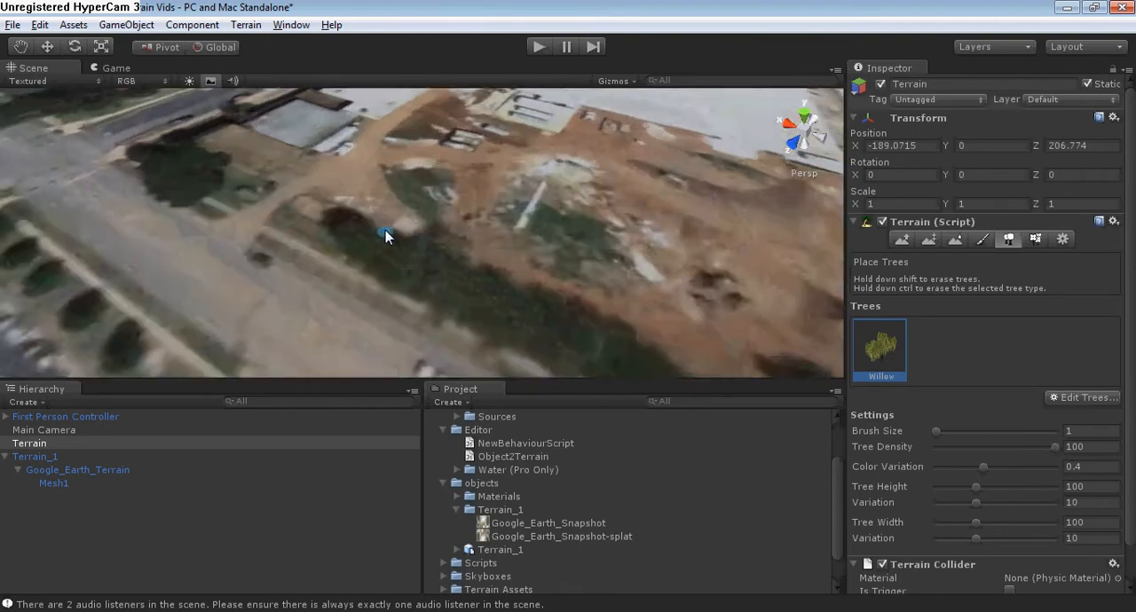
scroll(294, 228, "down", 4)
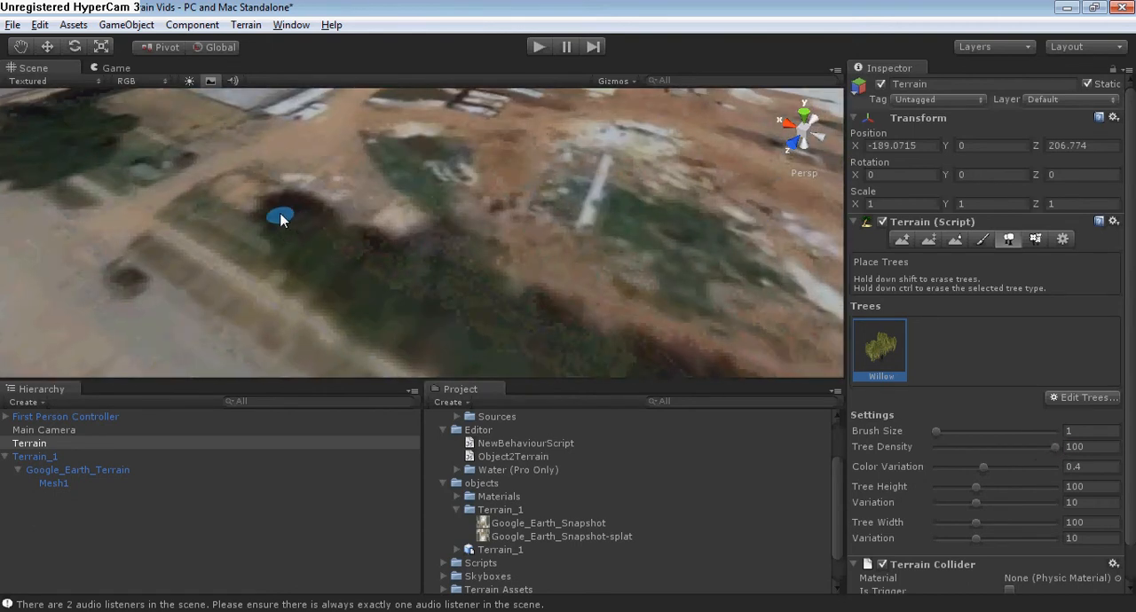
left_click(286, 220)
scroll(285, 220, "down", 8)
right_click_drag(420, 255, 408, 251)
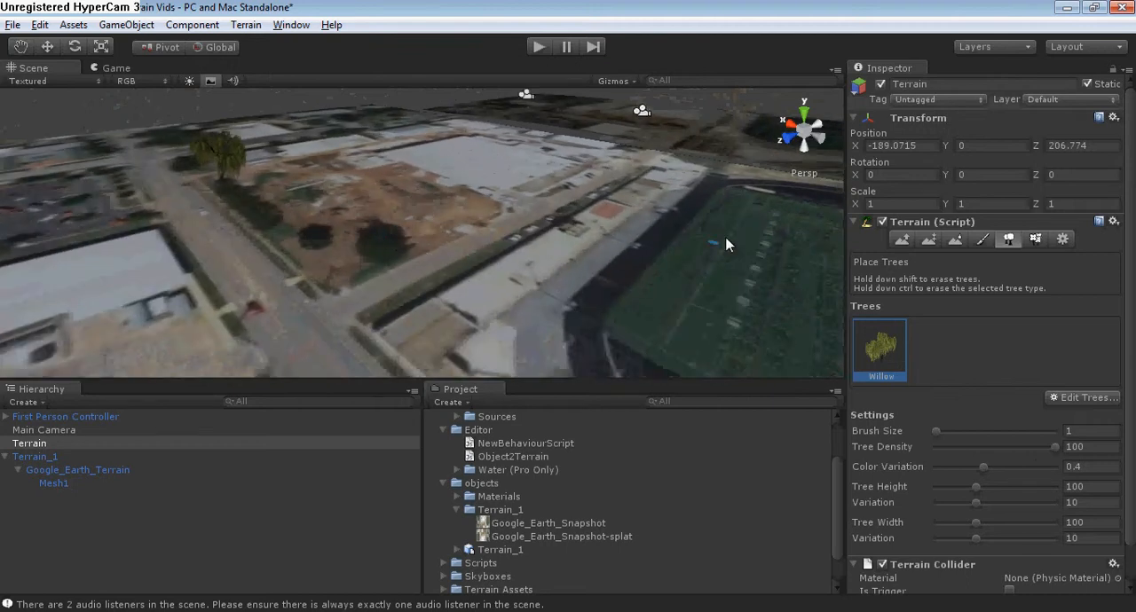
scroll(465, 234, "down", 10)
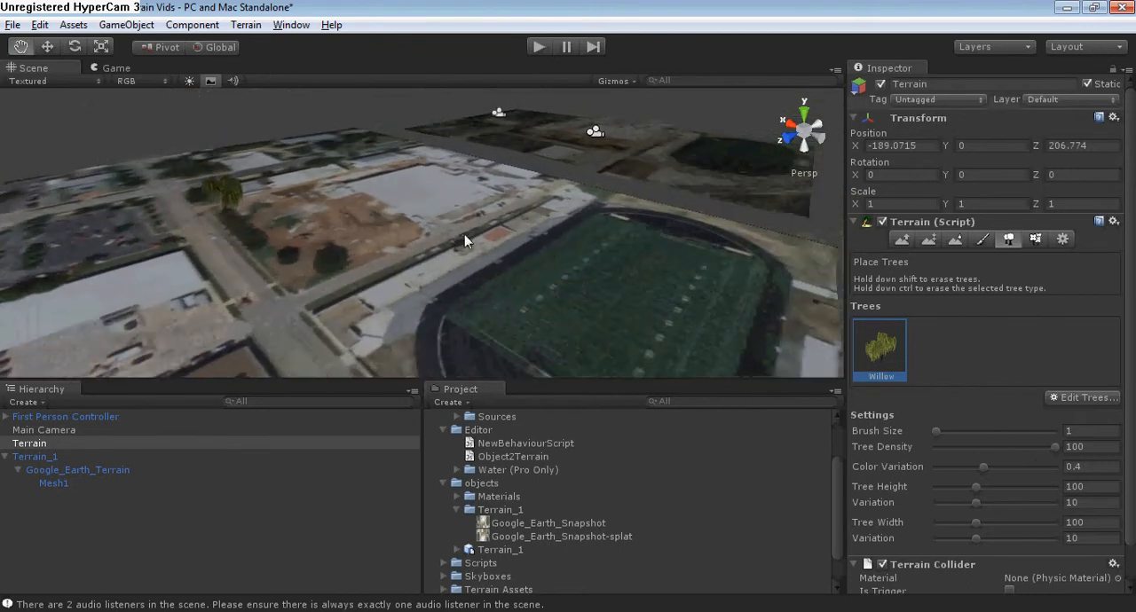
scroll(458, 244, "up", 3)
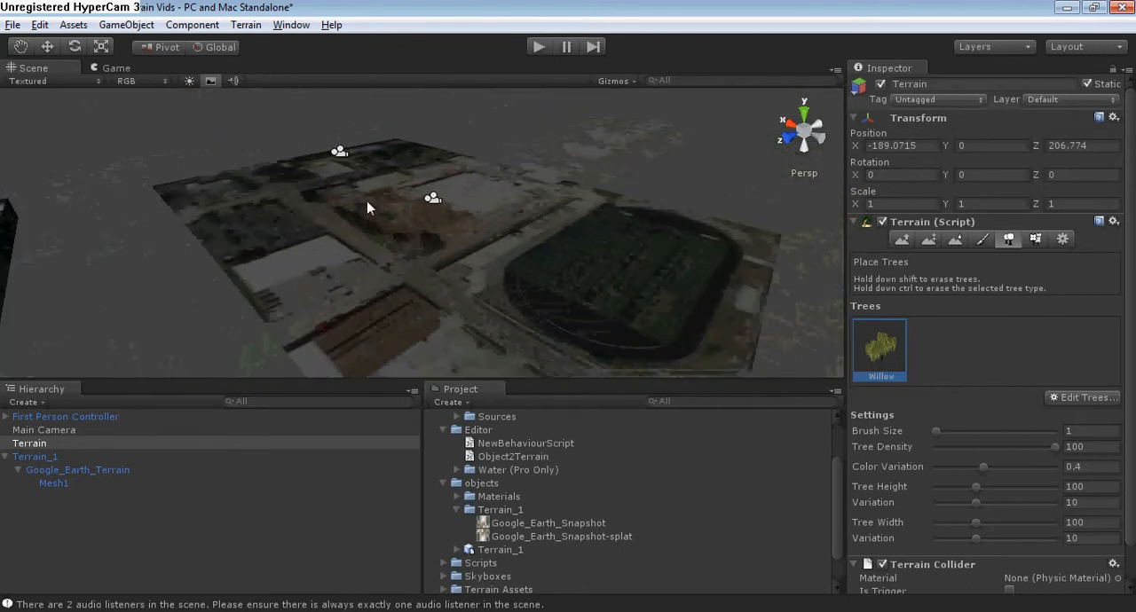
scroll(394, 206, "up", 10)
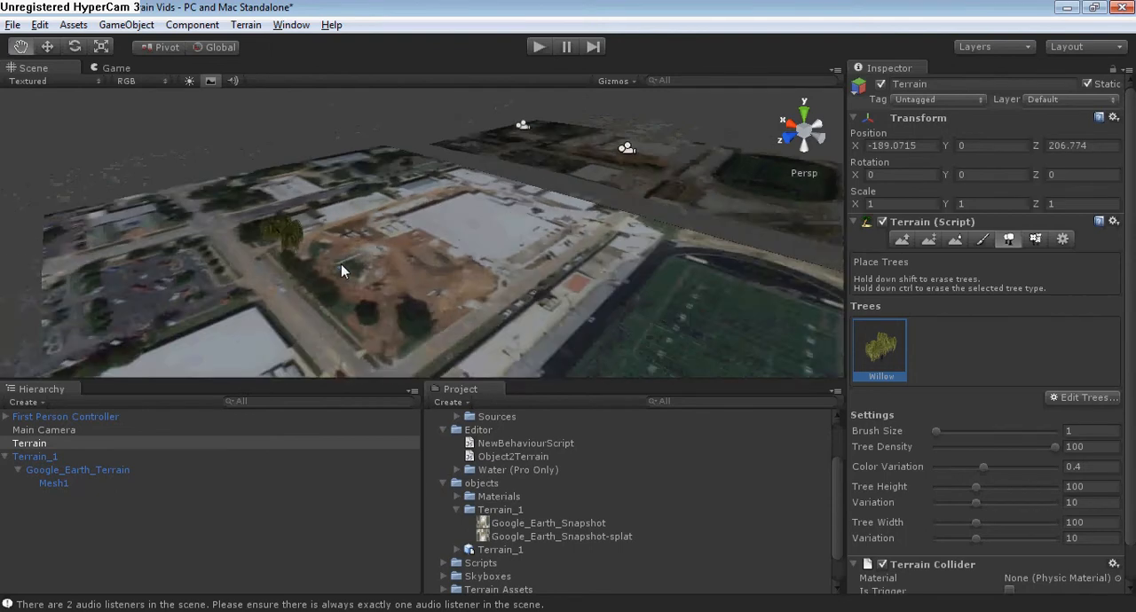
scroll(398, 238, "down", 3)
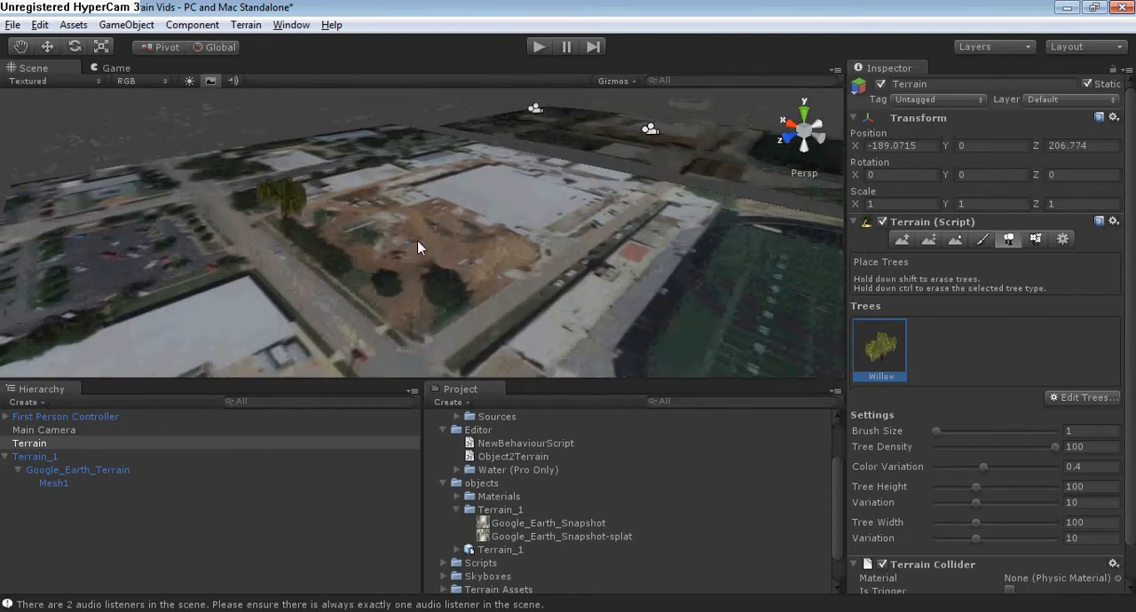
Smooth the terrain height across the parking lot with brush size 45 and opacity 99.
left_click(958, 238)
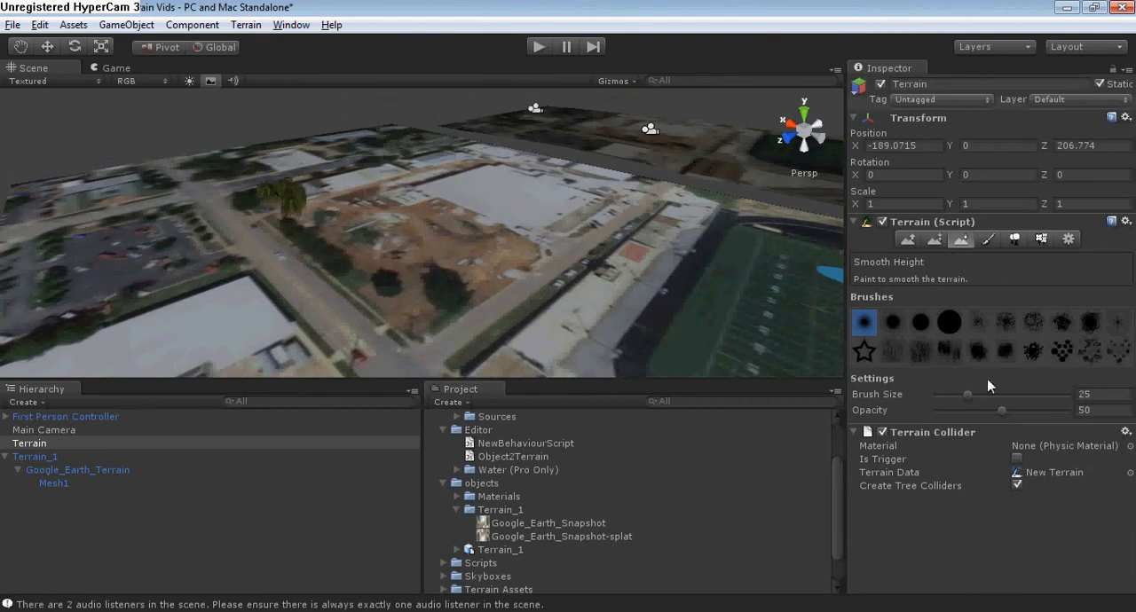
left_click_drag(1001, 410, 1068, 410)
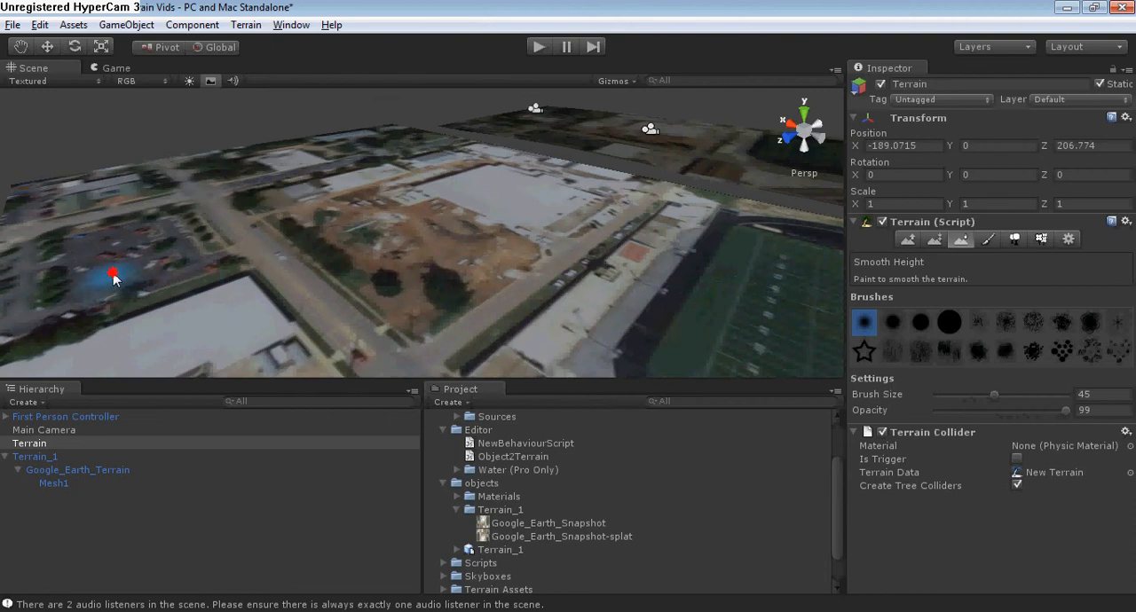
middle_click_drag(137, 278, 200, 268)
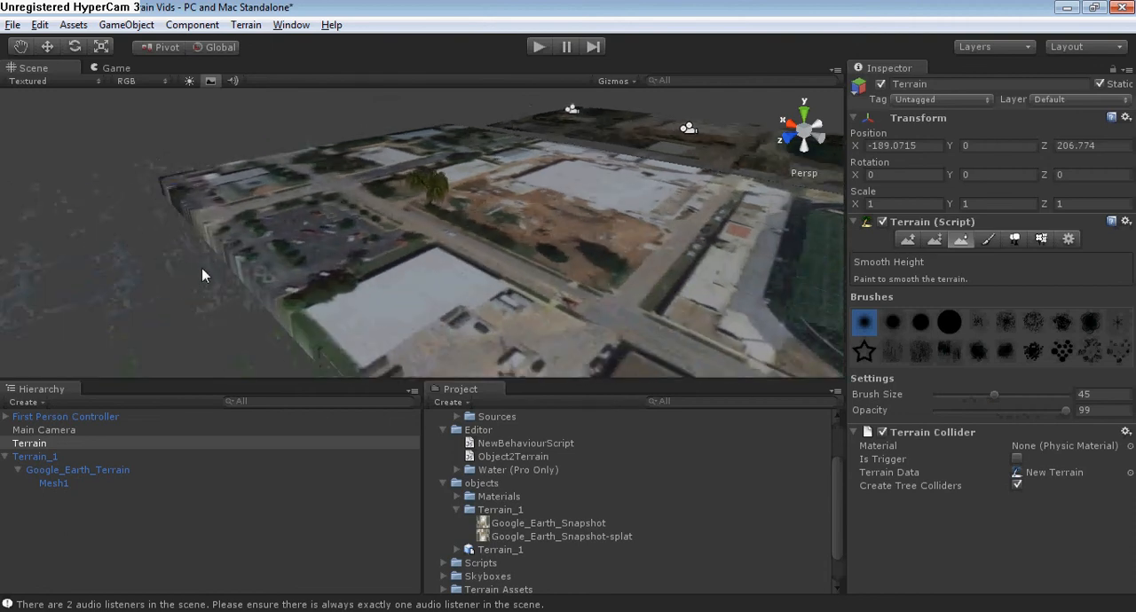
left_click(288, 250)
left_click_drag(308, 248, 325, 254)
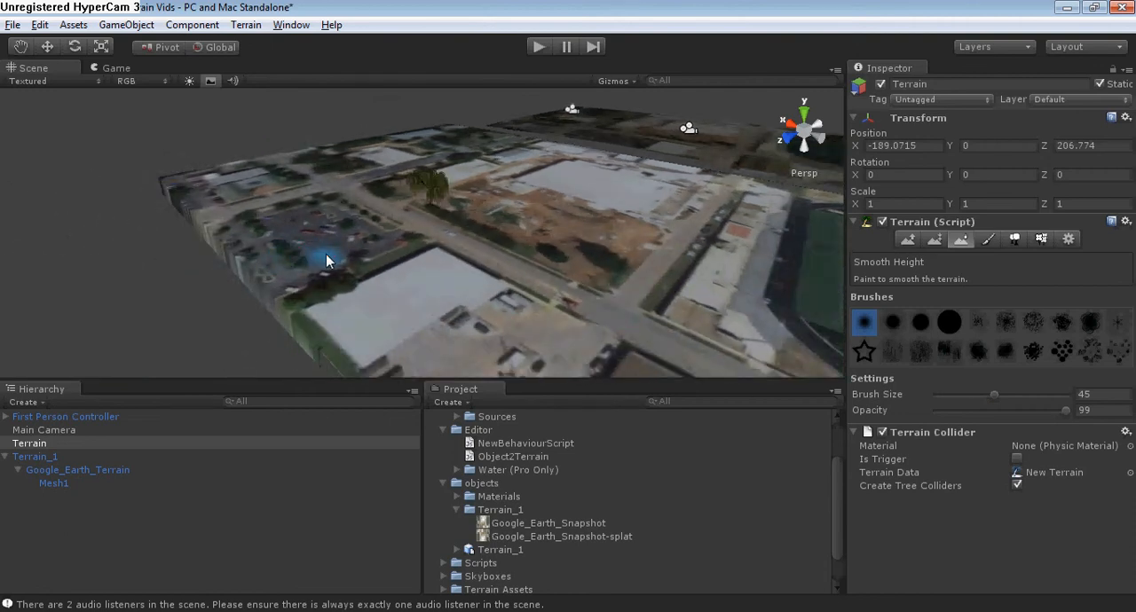
scroll(328, 255, "up", 5)
mouse_move(310, 251)
right_mouse_down()
mouse_move(329, 251)
mouse_move(331, 278)
right_mouse_up()
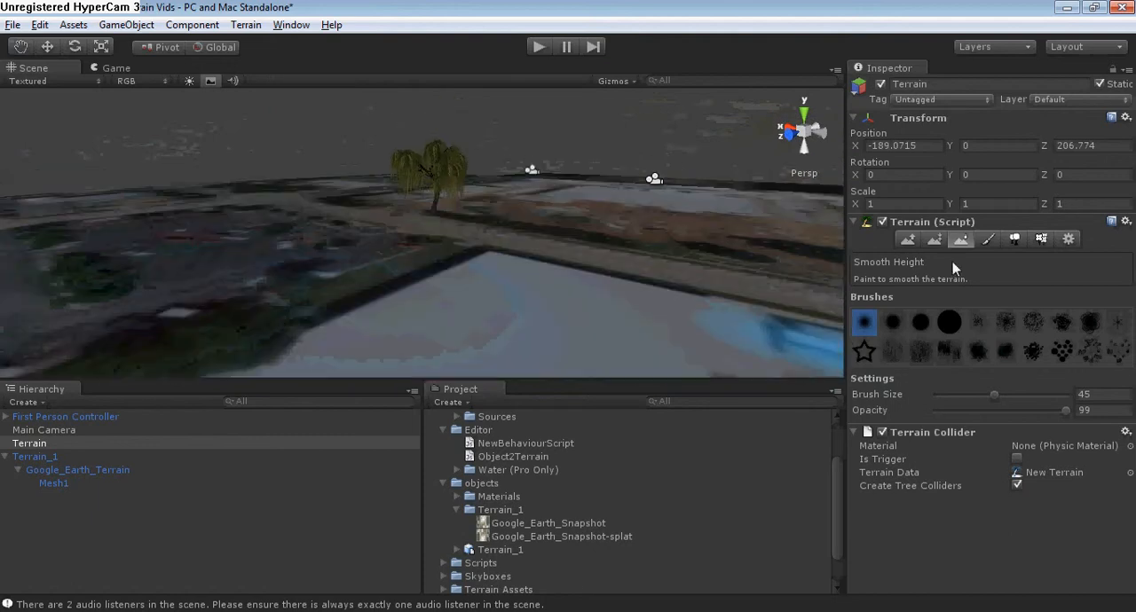
Raise the terrain in the parking lot area into a mound with the Raise / Lower Terrain tool.
left_click(908, 239)
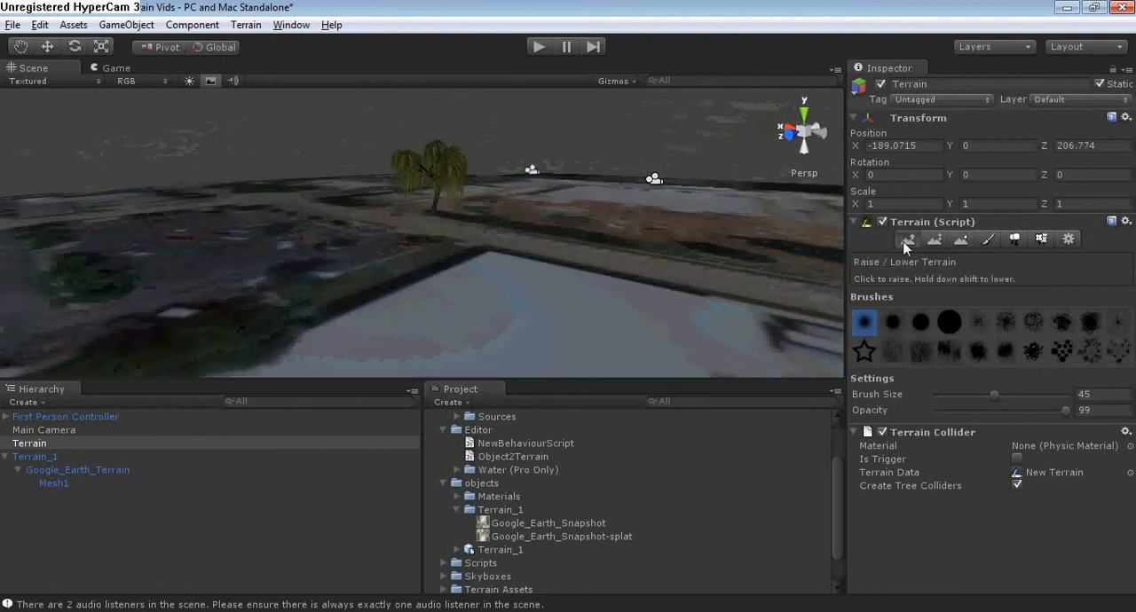
scroll(295, 286, "down", 3)
scroll(299, 288, "down", 3)
right_click_drag(303, 297, 389, 302)
scroll(388, 302, "up", 1)
mouse_move(252, 303)
left_mouse_down()
mouse_move(263, 305)
mouse_move(238, 299)
mouse_move(304, 339)
left_mouse_up()
scroll(306, 339, "down", 2)
middle_click_drag(310, 343, 305, 320)
scroll(269, 266, "up", 3)
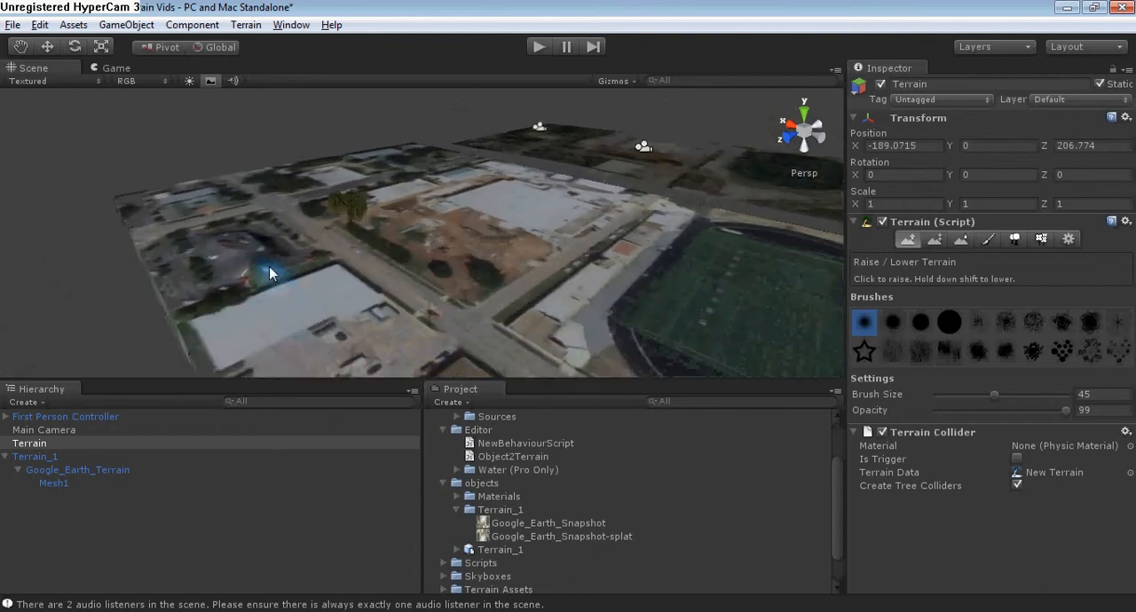
right_click_drag(254, 293, 274, 251)
middle_click_drag(270, 333, 286, 293)
scroll(272, 289, "down", 2)
right_click_drag(376, 274, 362, 308)
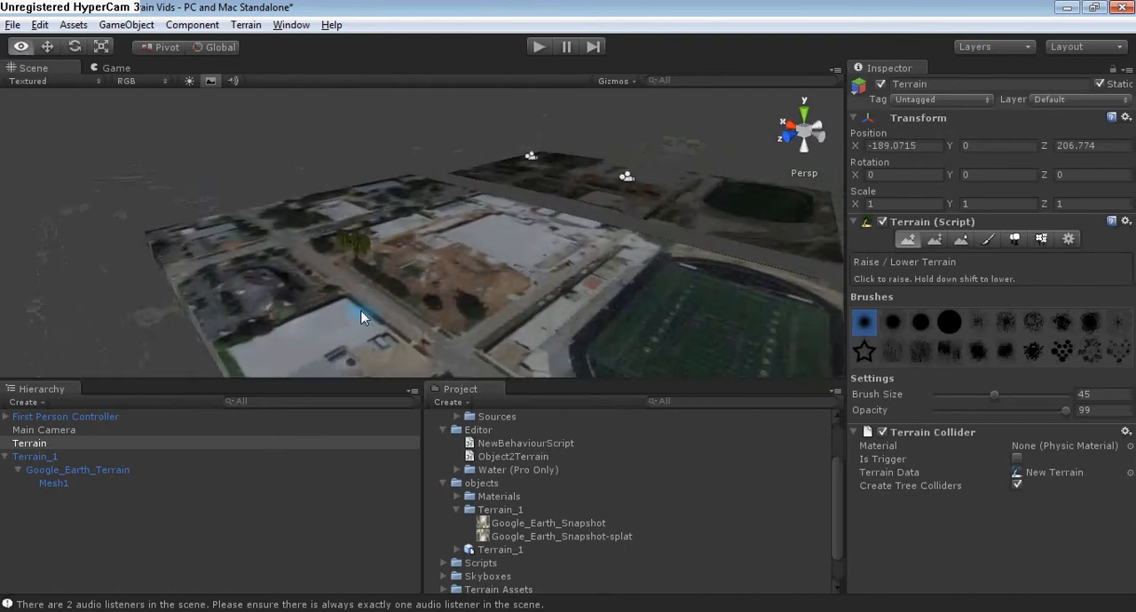
scroll(355, 305, "up", 3)
middle_click_drag(337, 289, 349, 275)
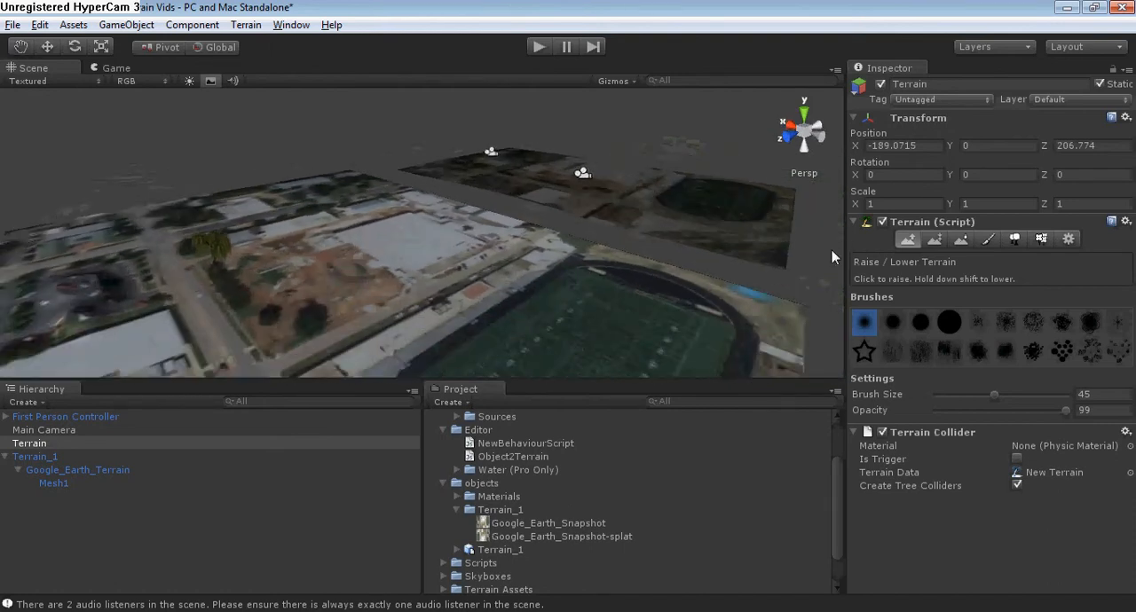
Add the Grass&Rock texture to the terrain's paintable textures, with a tile size of 15 by 15 and zero offset.
left_click(988, 240)
right_click_drag(731, 329, 664, 287)
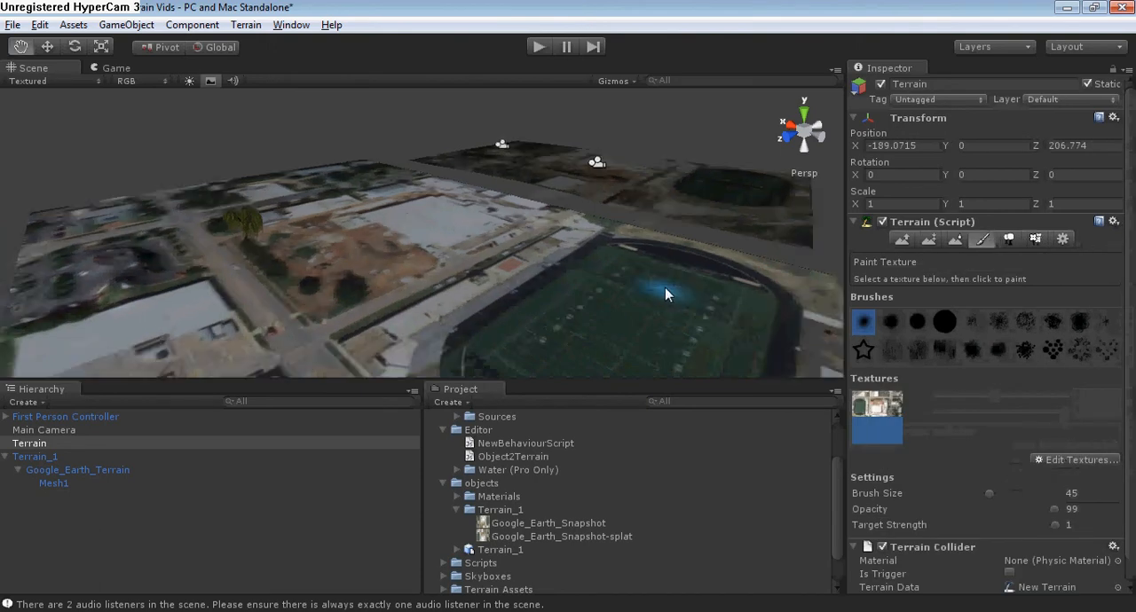
middle_click_drag(665, 288, 686, 273)
left_click(1069, 458)
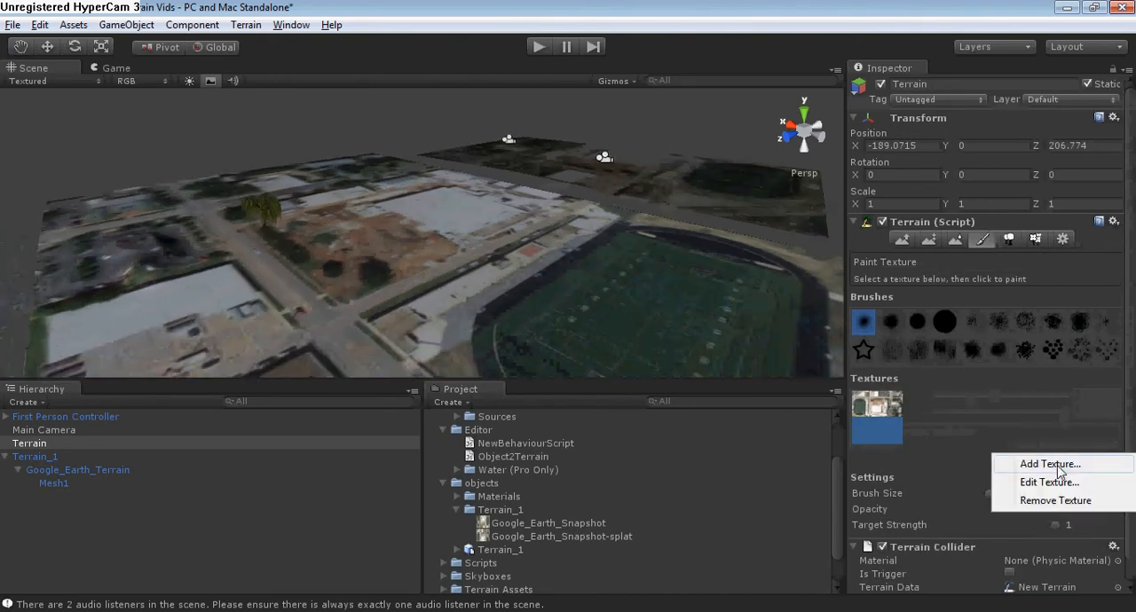
left_click(1056, 463)
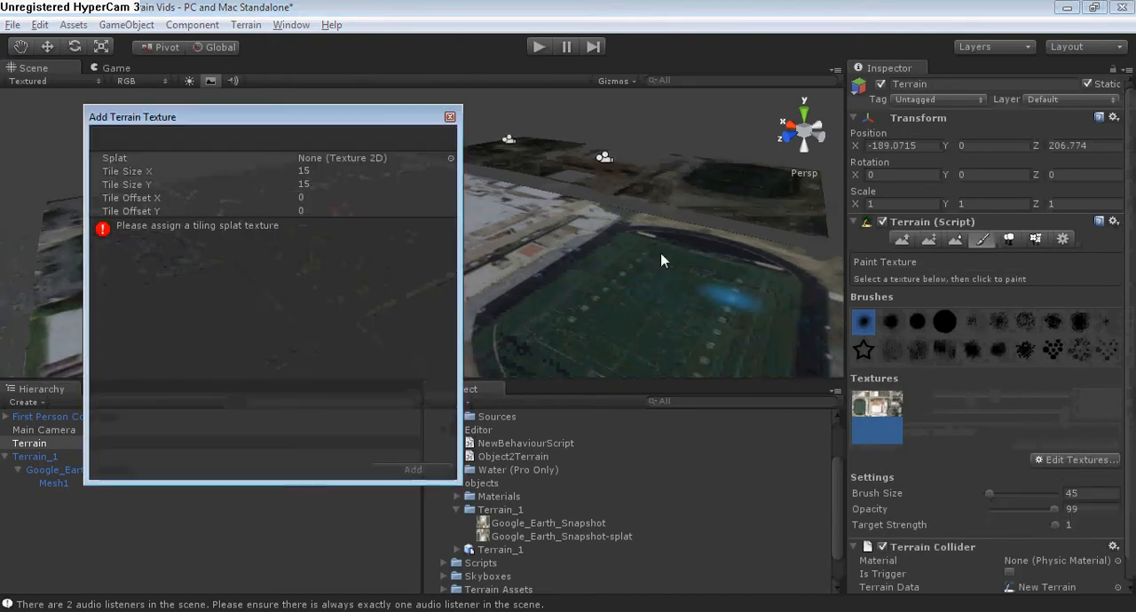
left_click(450, 159)
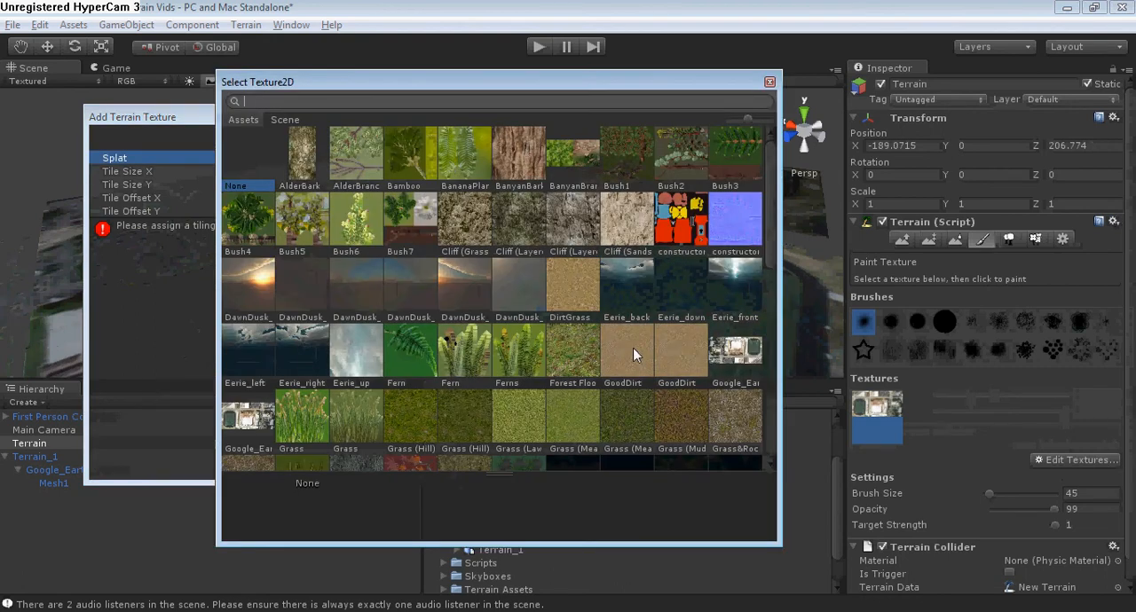
left_click(728, 420)
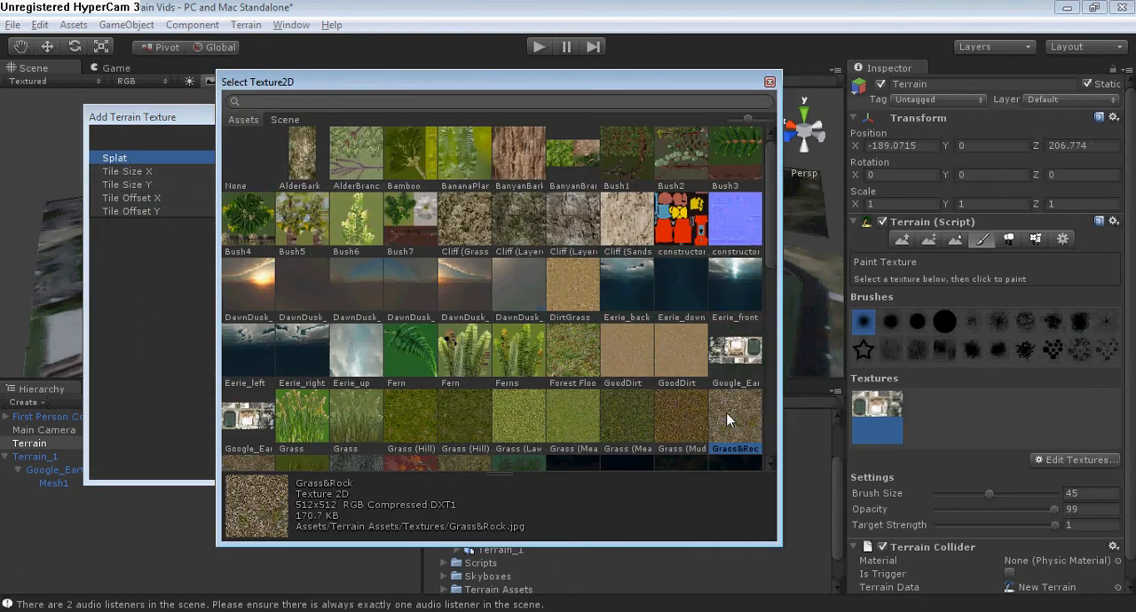
double_click(728, 420)
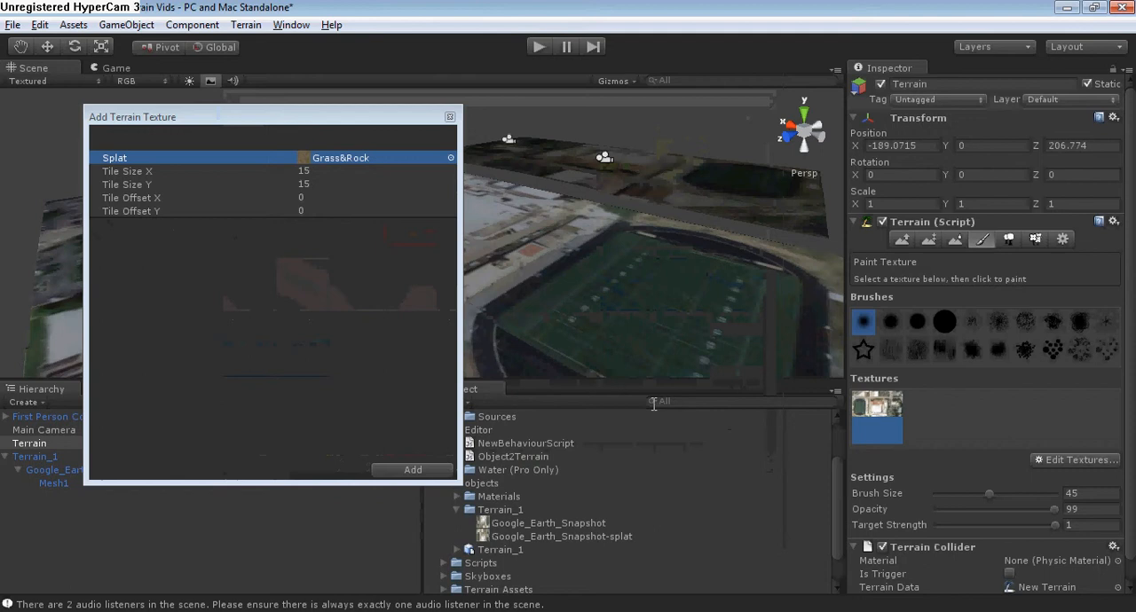
left_click(417, 472)
Paint Grass&Rock over the middle of the football field with brush size 45, opacity 99 and target strength 1.
middle_click_drag(394, 273, 410, 255)
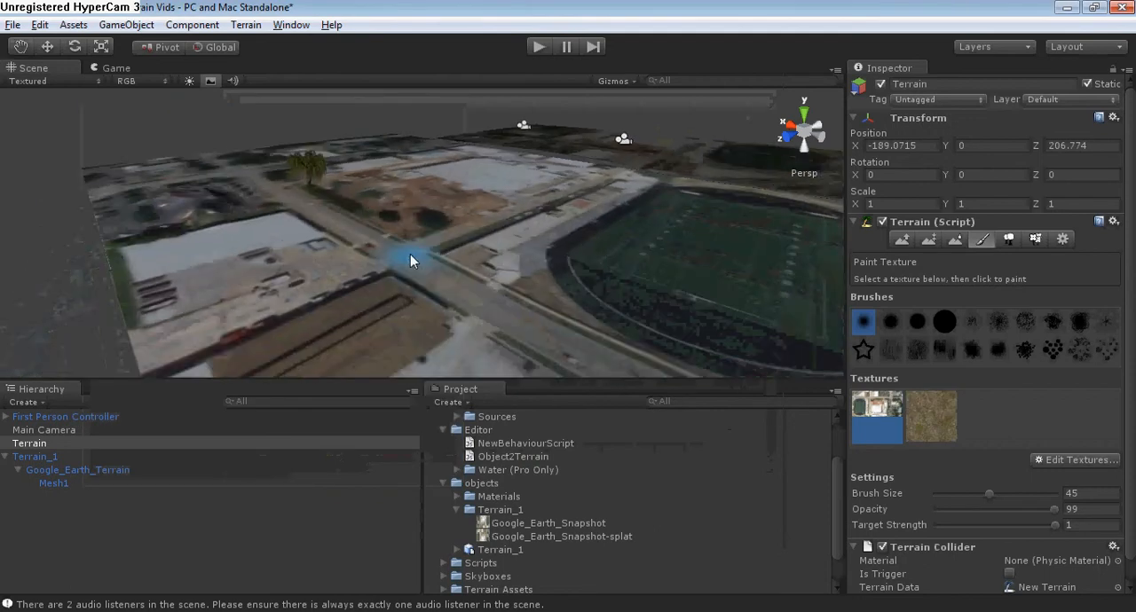
right_click_drag(410, 253, 486, 245)
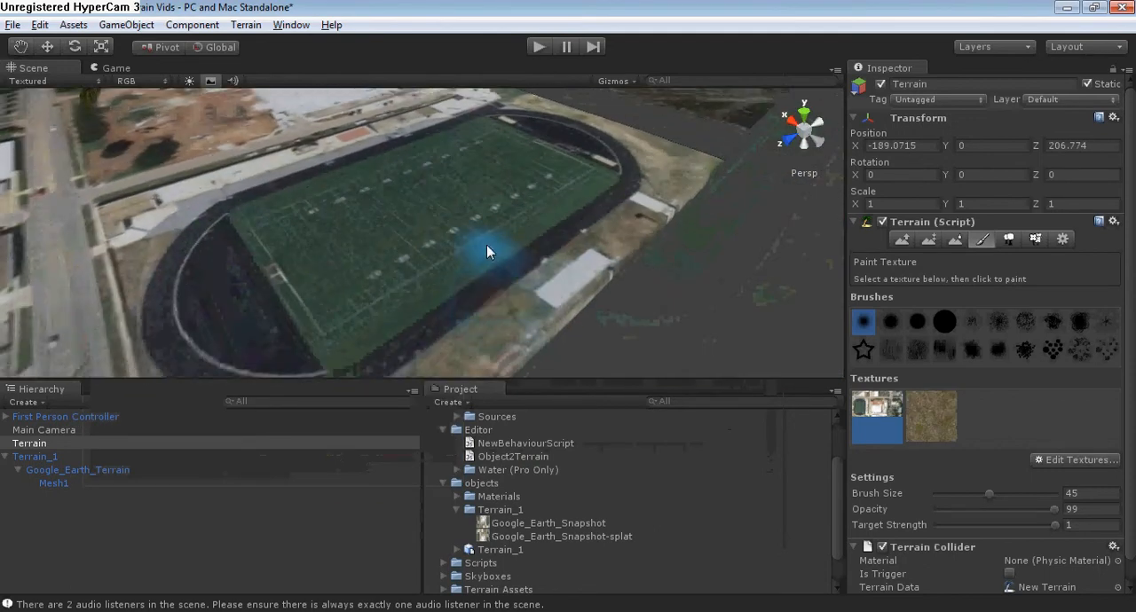
scroll(486, 246, "up", 3)
mouse_move(339, 232)
left_mouse_down()
mouse_move(414, 221)
mouse_move(447, 233)
left_mouse_up()
left_click(946, 417)
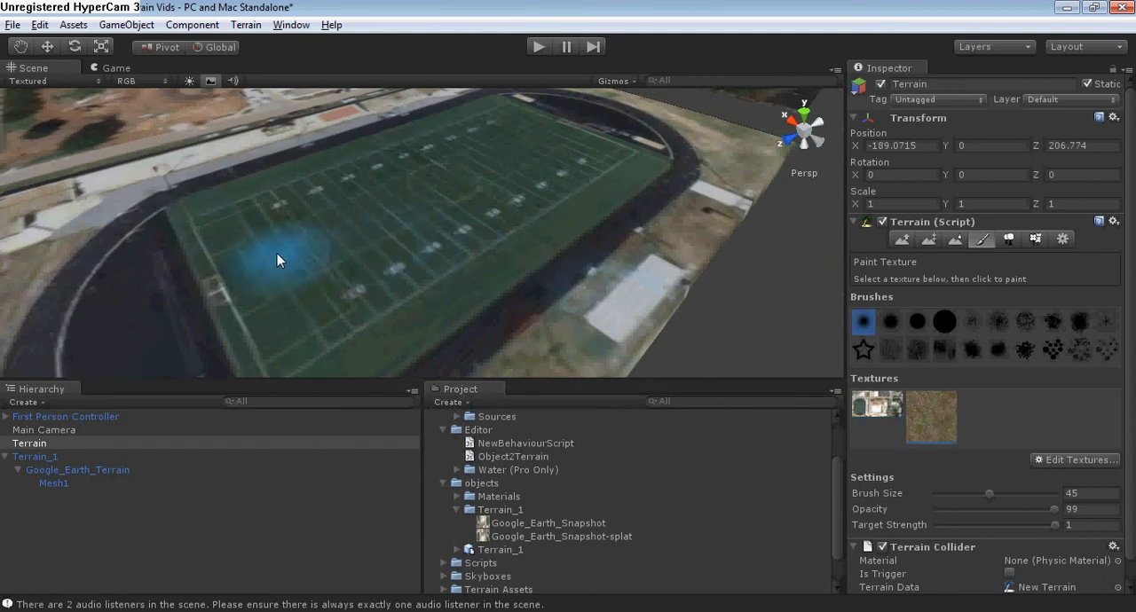
left_click_drag(266, 254, 526, 160)
scroll(503, 243, "down", 3)
mouse_move(503, 243)
middle_mouse_down()
mouse_move(506, 224)
mouse_move(516, 252)
mouse_move(572, 284)
middle_mouse_up()
Move the First Person Controller onto the football field of the textured terrain, at about X -135 and Z 336.
scroll(506, 224, "down", 3)
scroll(517, 252, "down", 3)
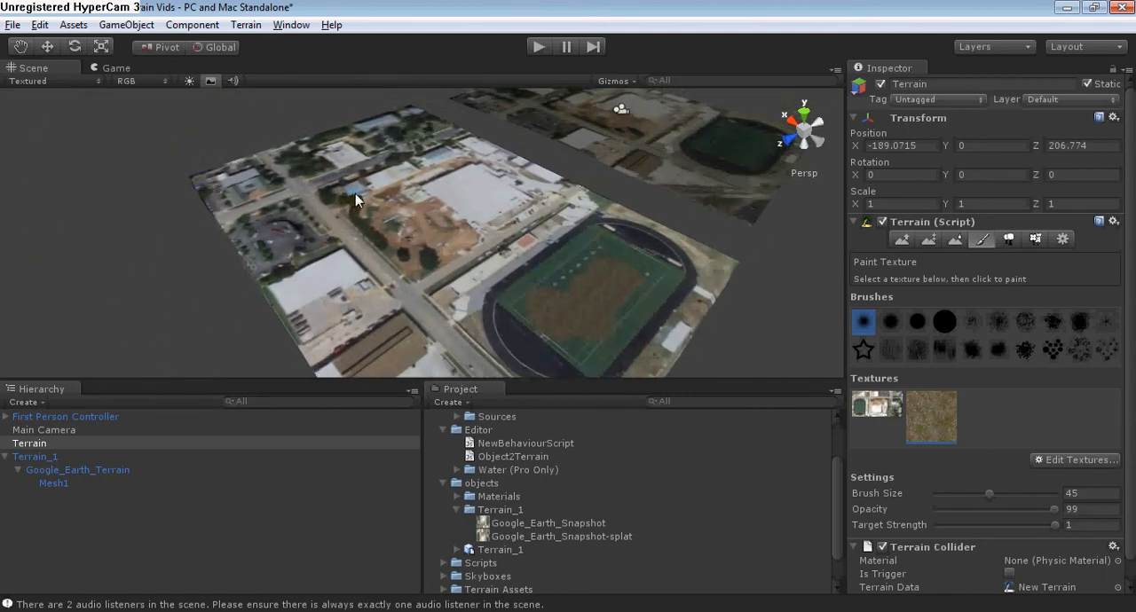
scroll(551, 166, "down", 2)
middle_click_drag(552, 166, 547, 178)
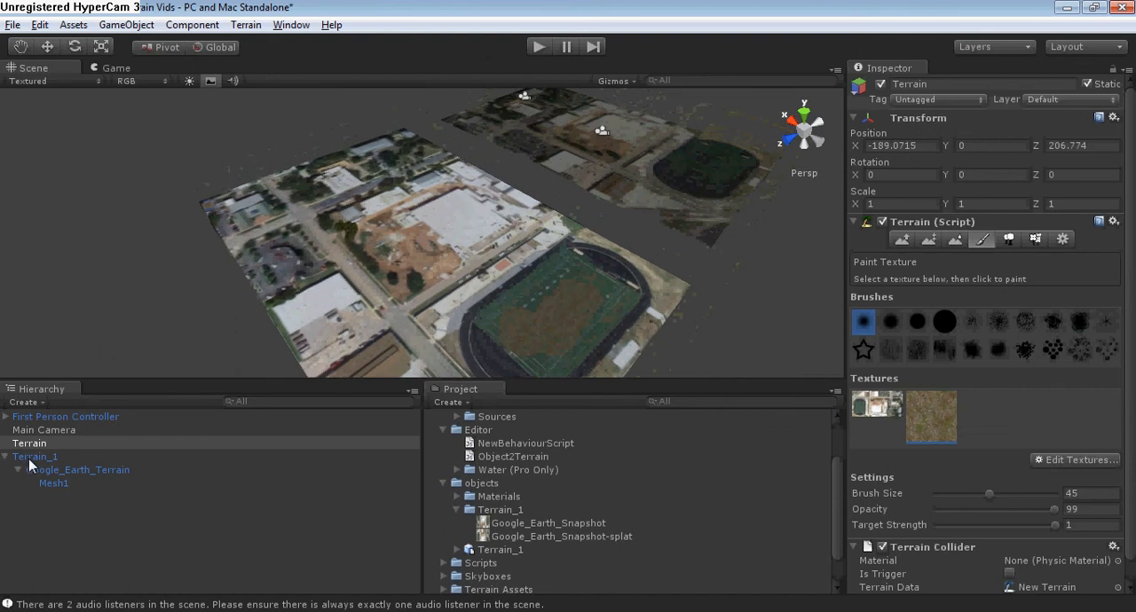
left_click(36, 417)
scroll(515, 131, "down", 2)
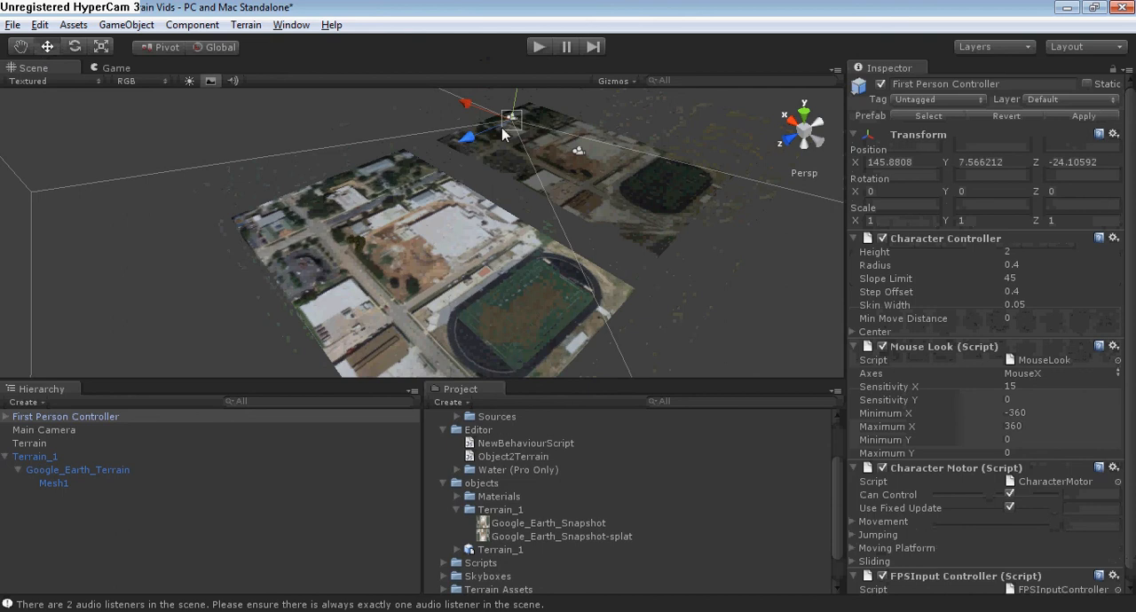
left_click_drag(488, 132, 376, 209)
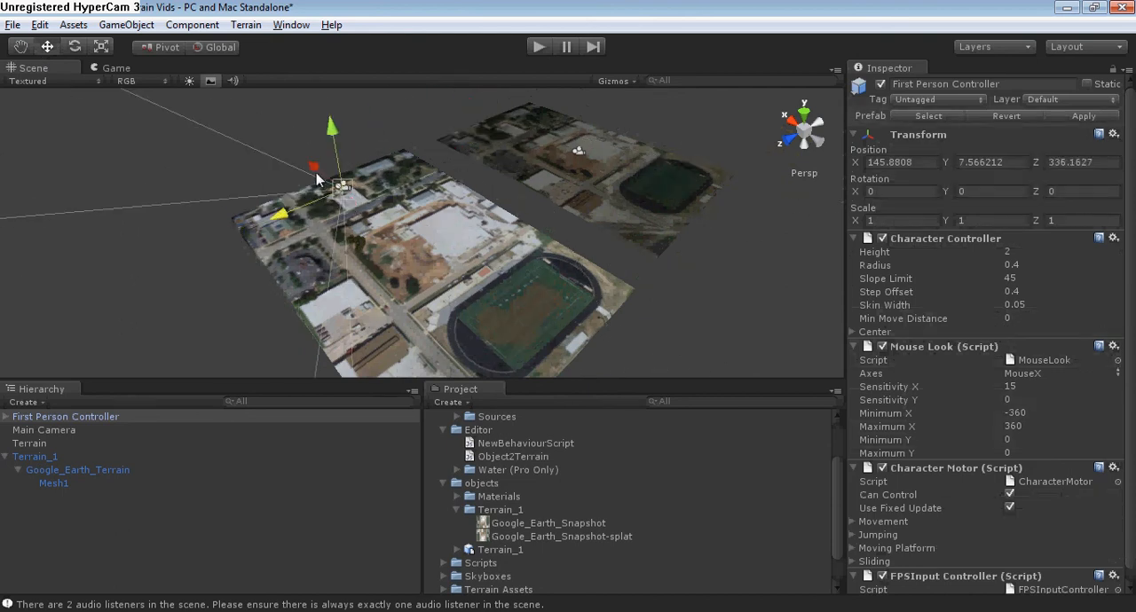
left_click_drag(317, 177, 432, 272)
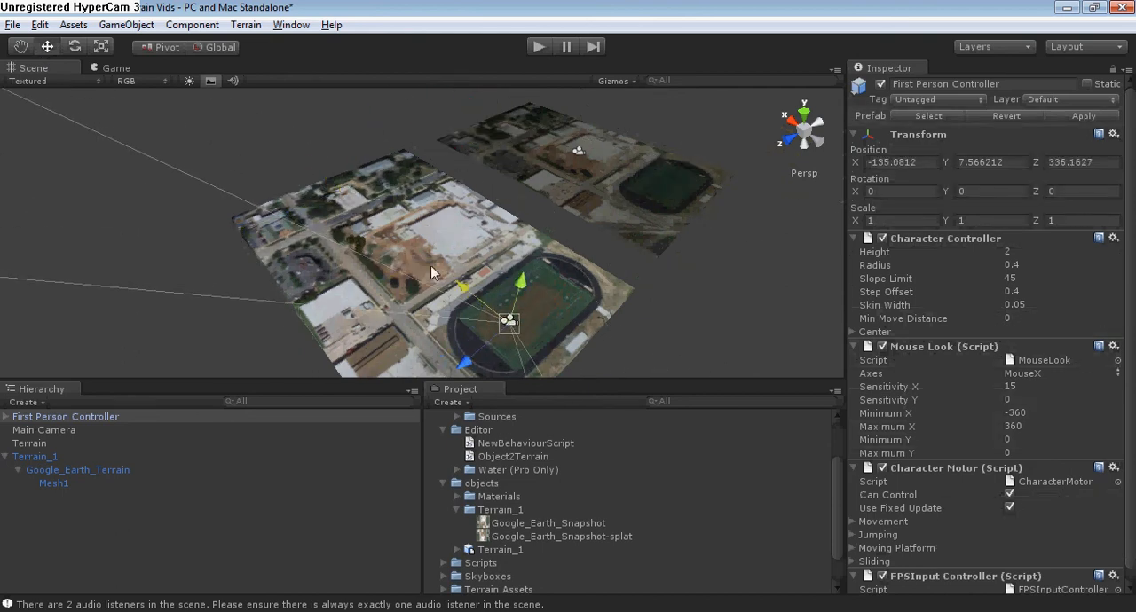
Raise the First Person Controller above the terrain to about Y 14.7 in the front view and run the scene.
left_click(790, 142)
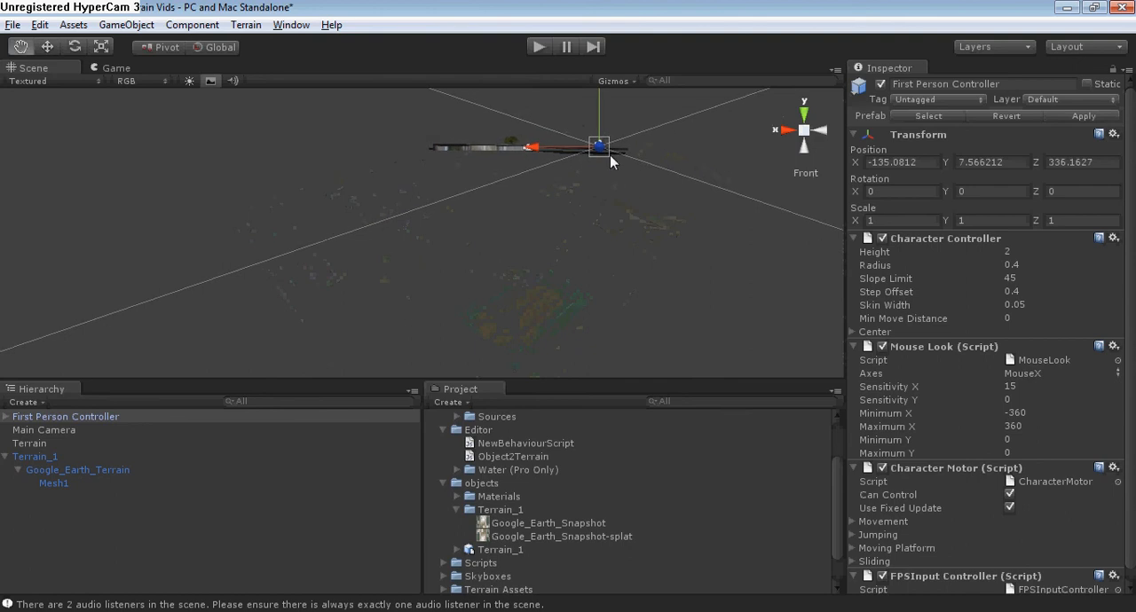
middle_click_drag(610, 162, 594, 173)
scroll(592, 168, "up", 2)
left_click(641, 134)
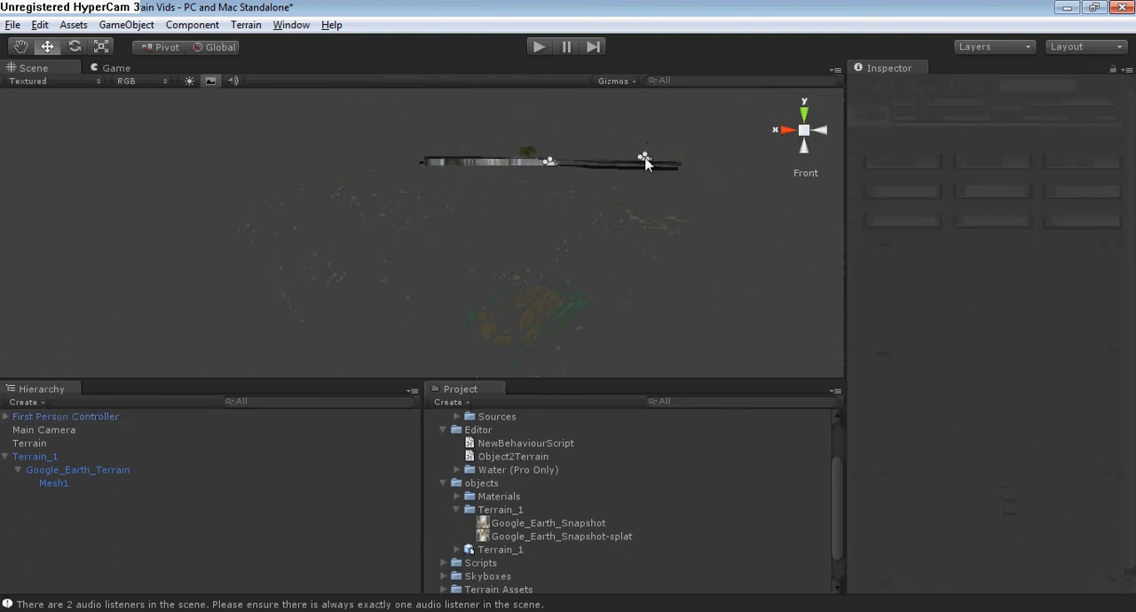
left_click(645, 163)
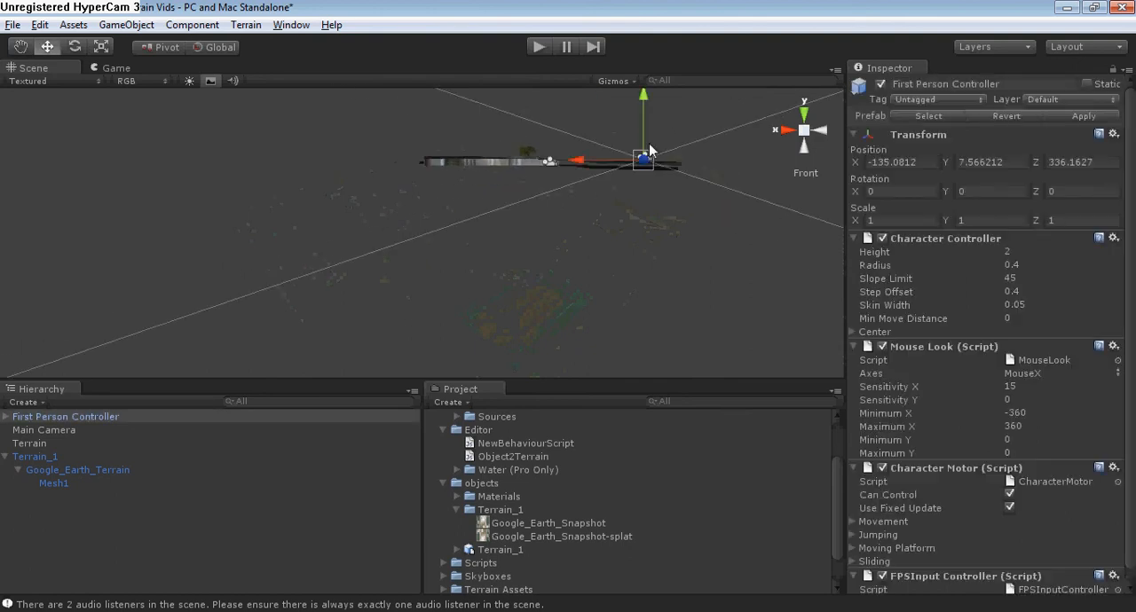
left_click(536, 47)
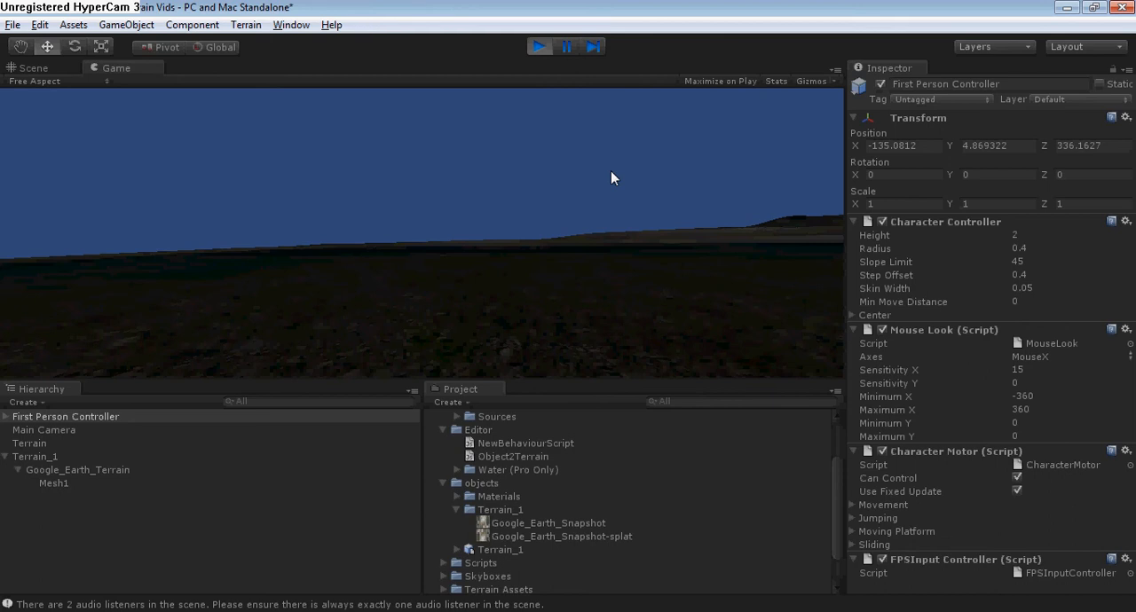